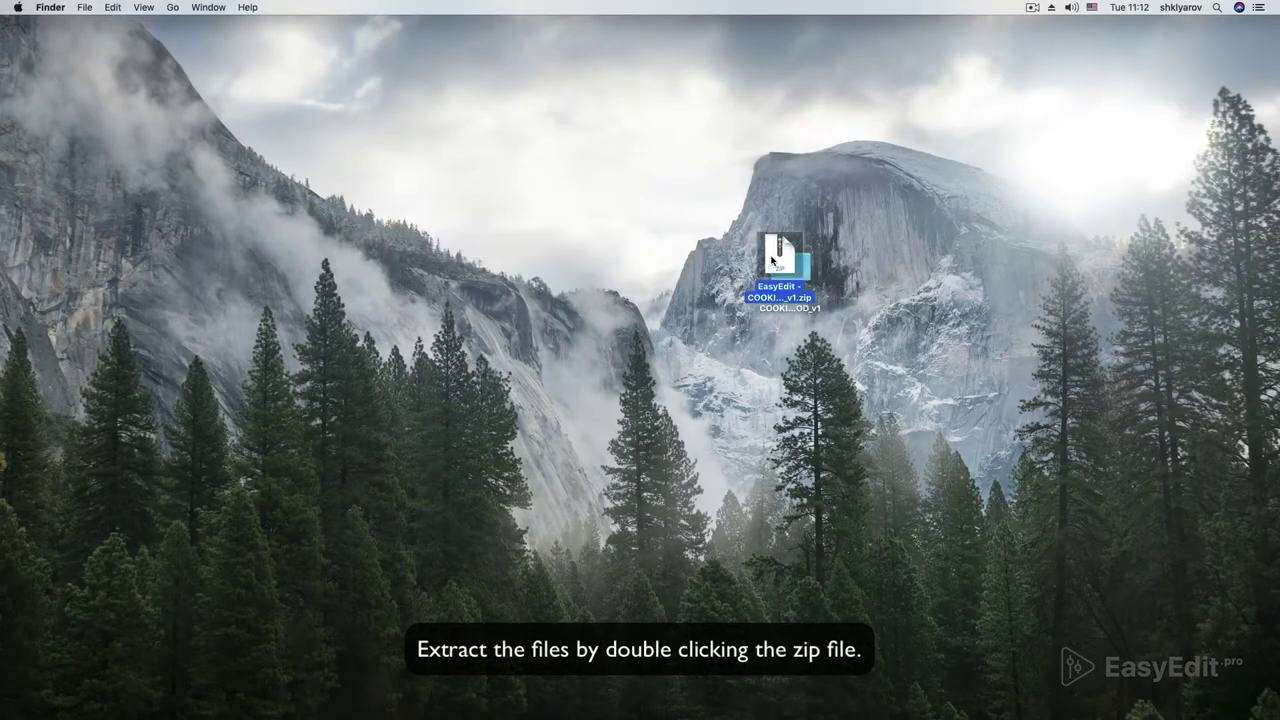
Move the zip archive clear of the extracted folder and open the home folder's Movies > Motion Templates > Titles folder.
left_click_drag(773, 260, 738, 246)
left_click(890, 325)
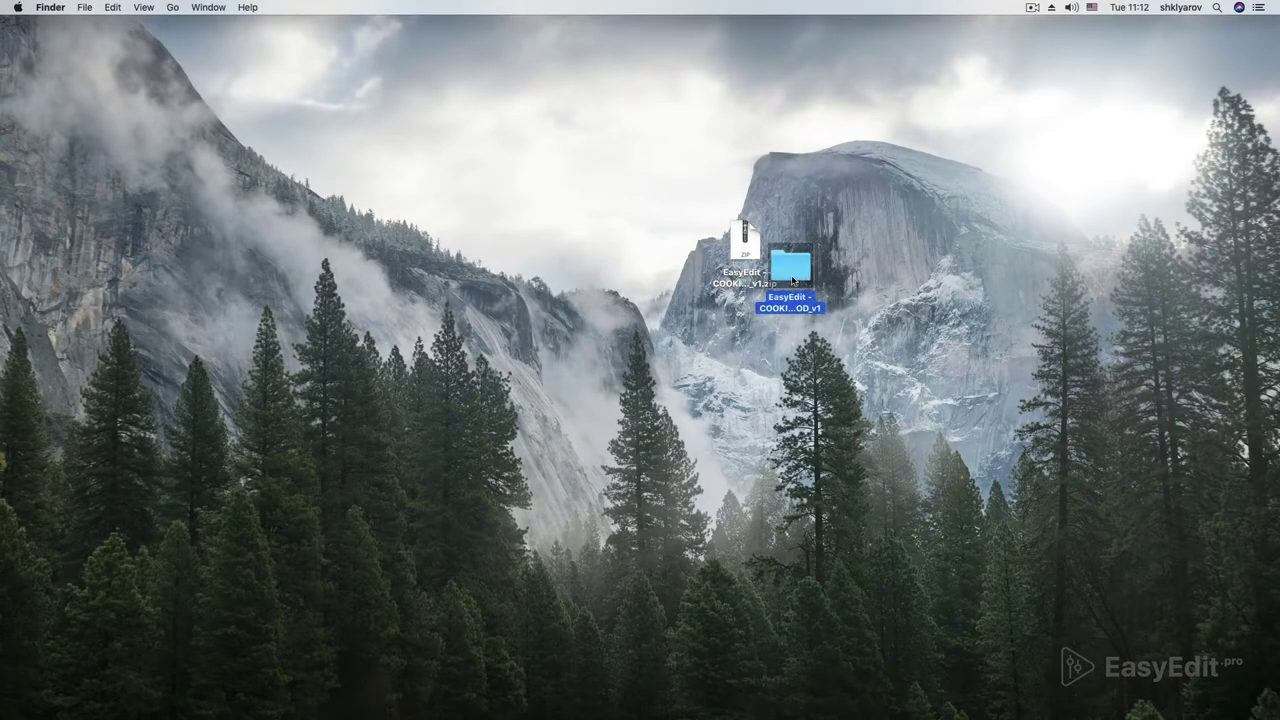
left_click(170, 9)
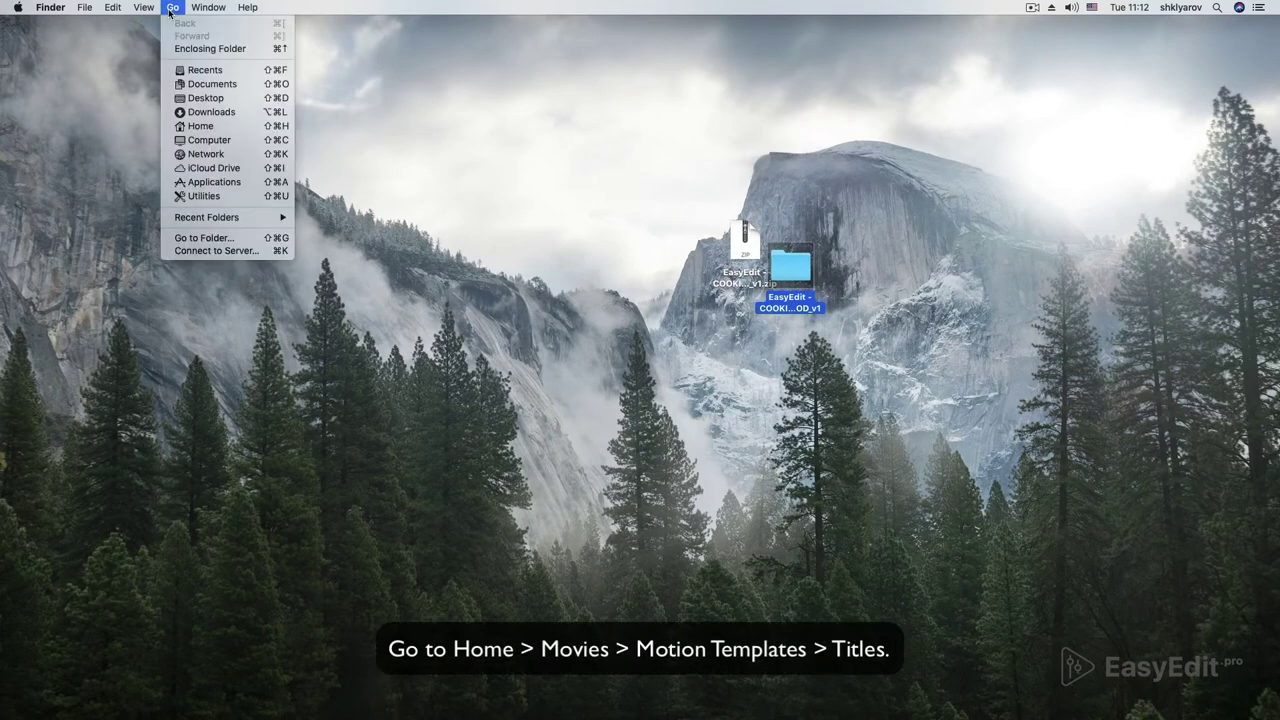
left_click(226, 127)
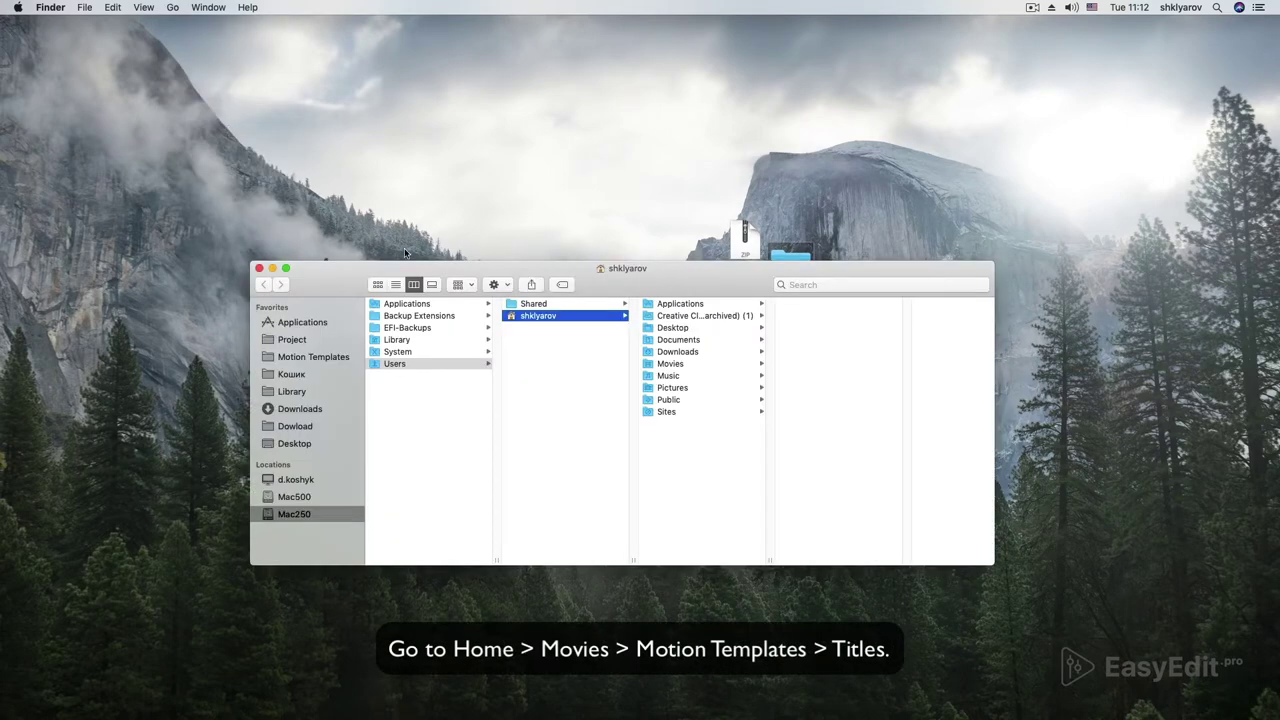
left_click(700, 366)
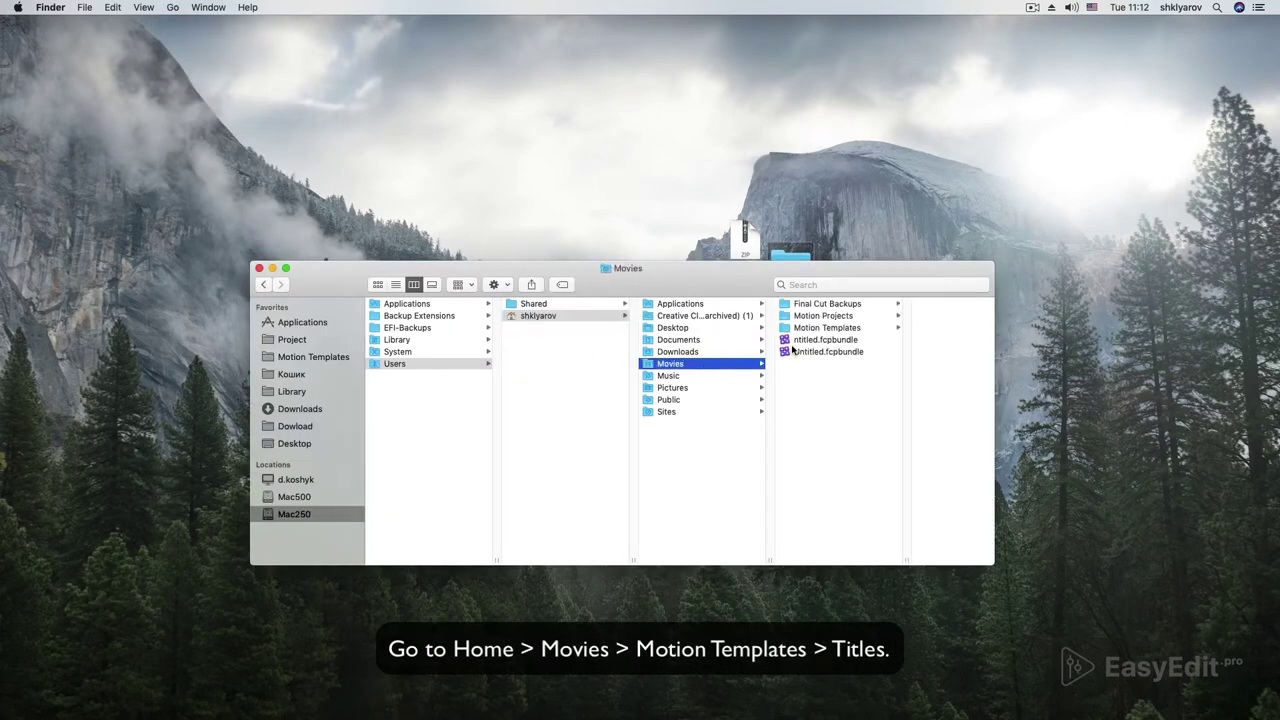
left_click(826, 328)
left_click(890, 340)
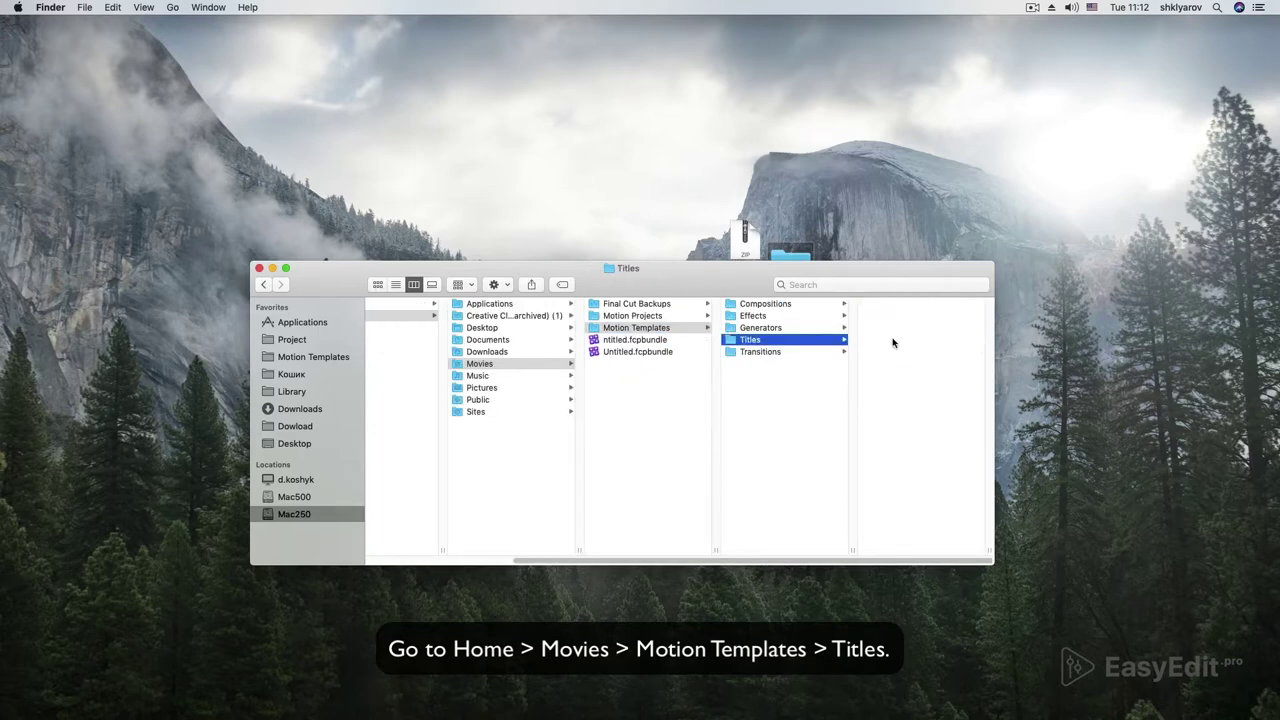
Move the EasyEdit - COOKING_HEALTHY_FOOD_v1 folder from the extracted package's 02_For_Final_Cut folder into Titles, and close both Finder windows.
left_click_drag(819, 271, 787, 342)
double_click(789, 272)
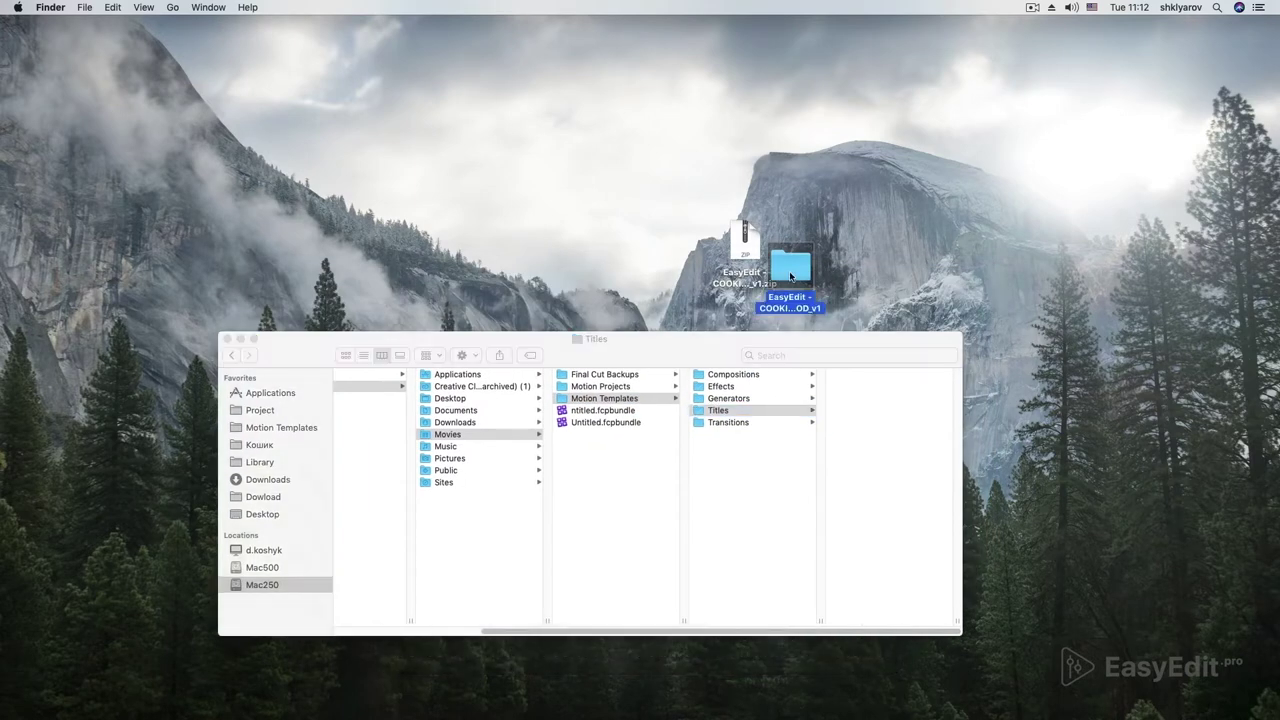
left_click_drag(584, 354, 556, 115)
left_click(530, 163)
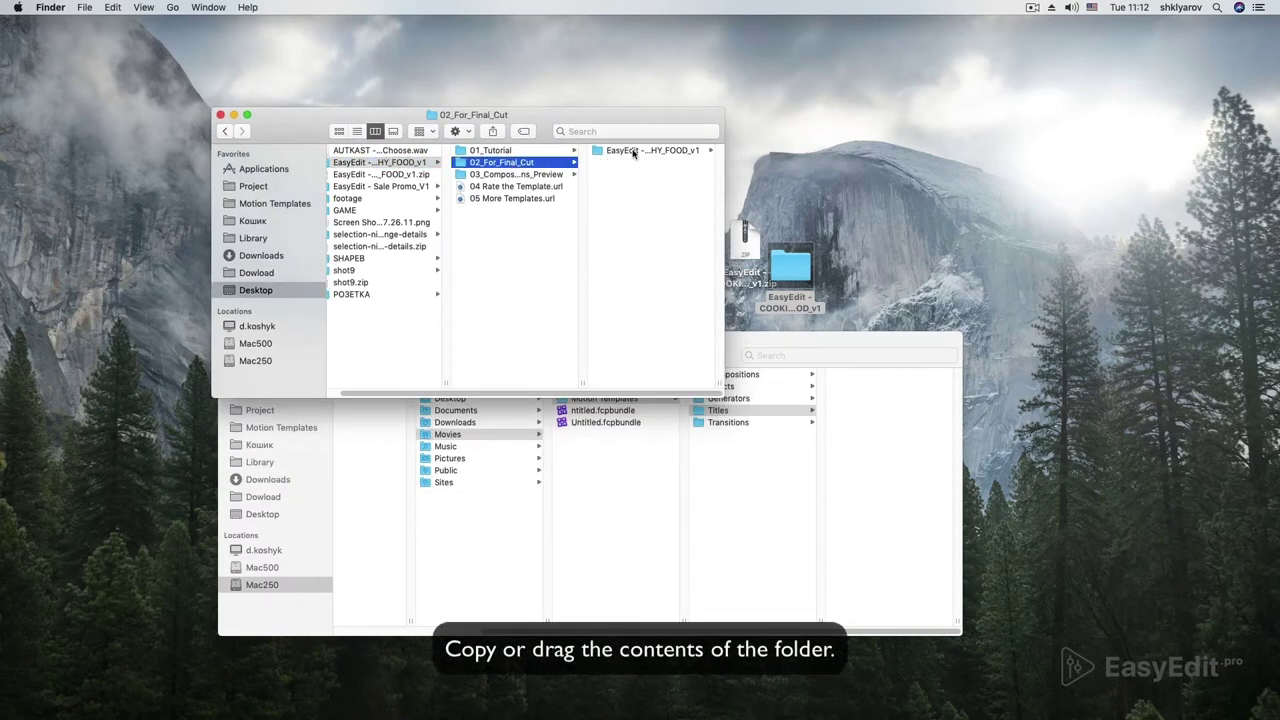
left_click(633, 152)
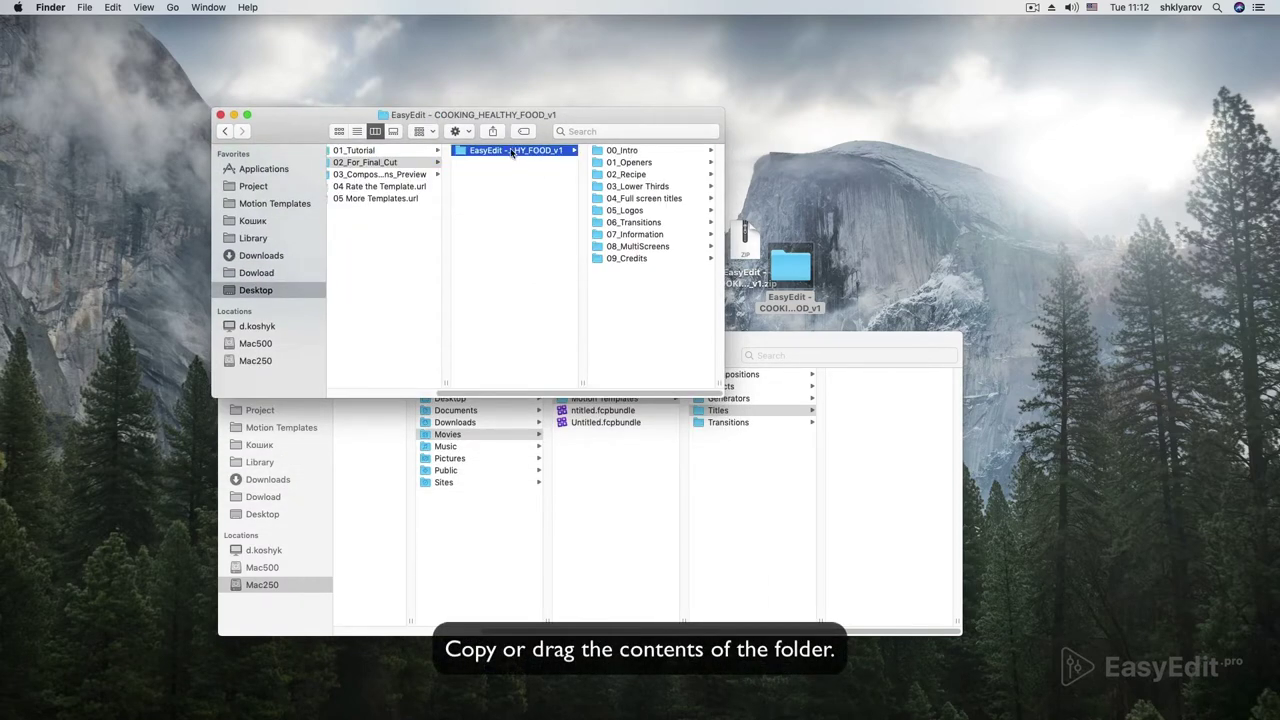
left_click_drag(511, 153, 857, 449)
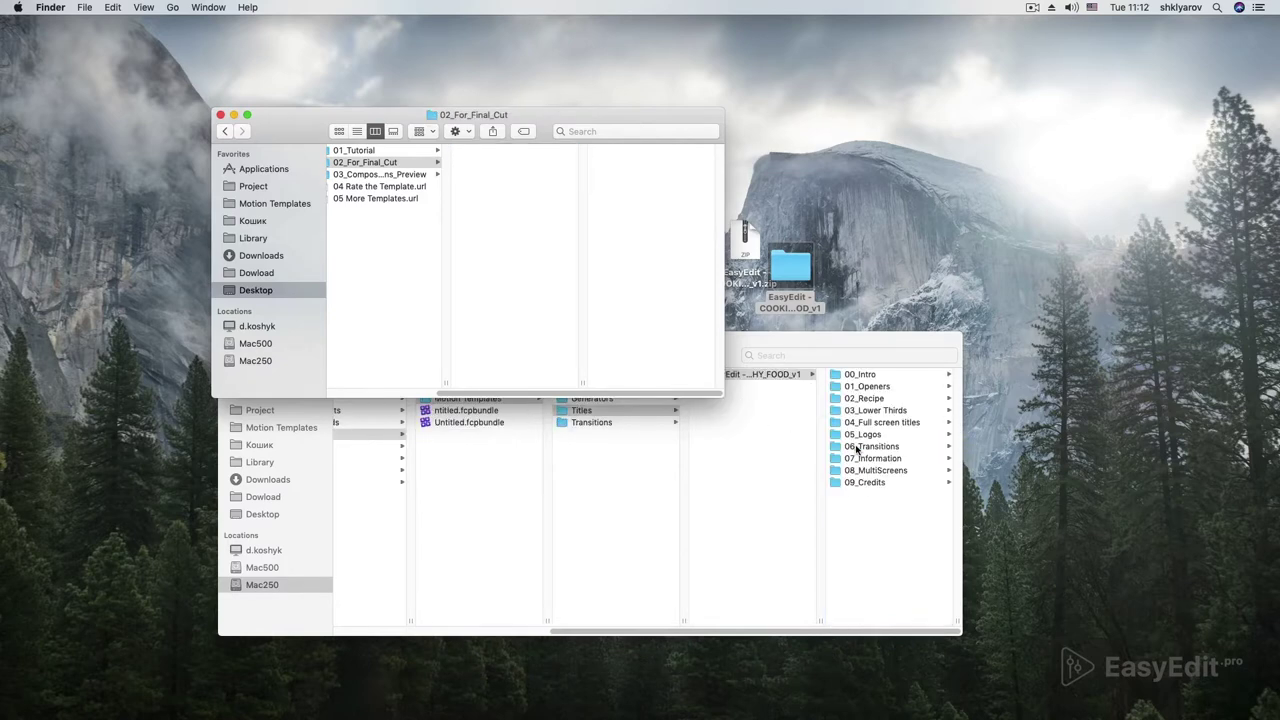
left_click(220, 115)
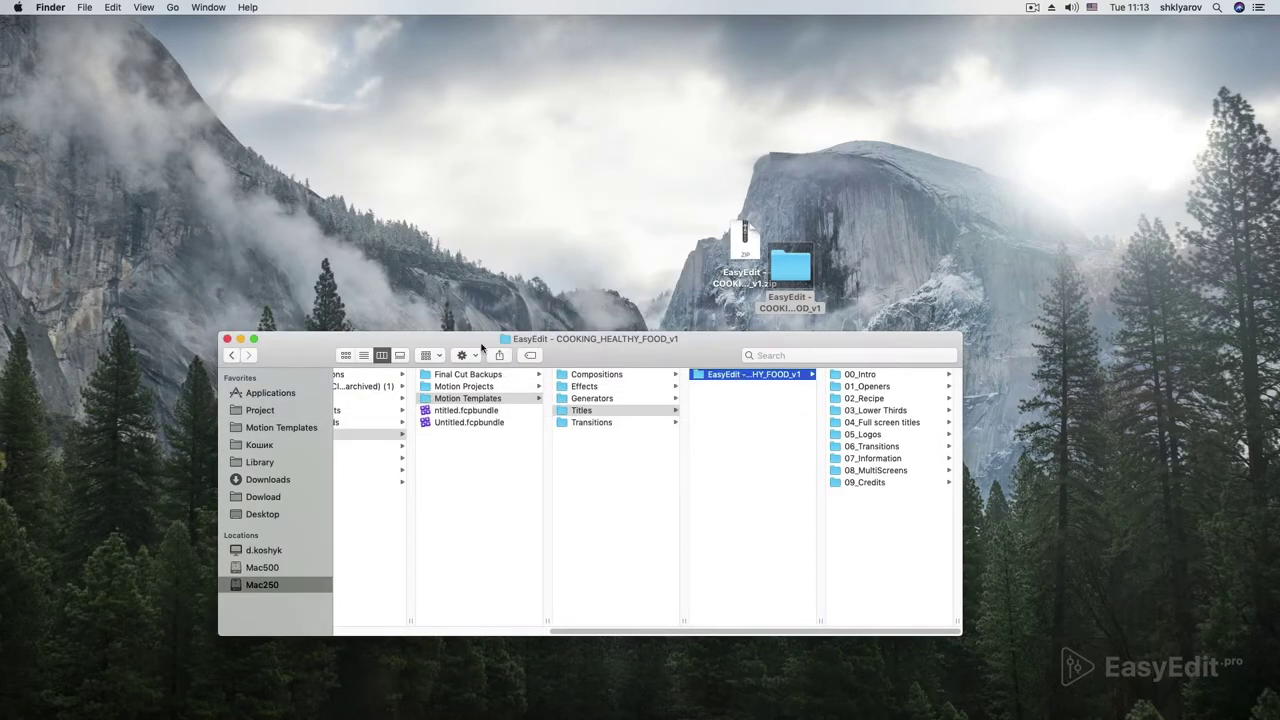
left_click(228, 340)
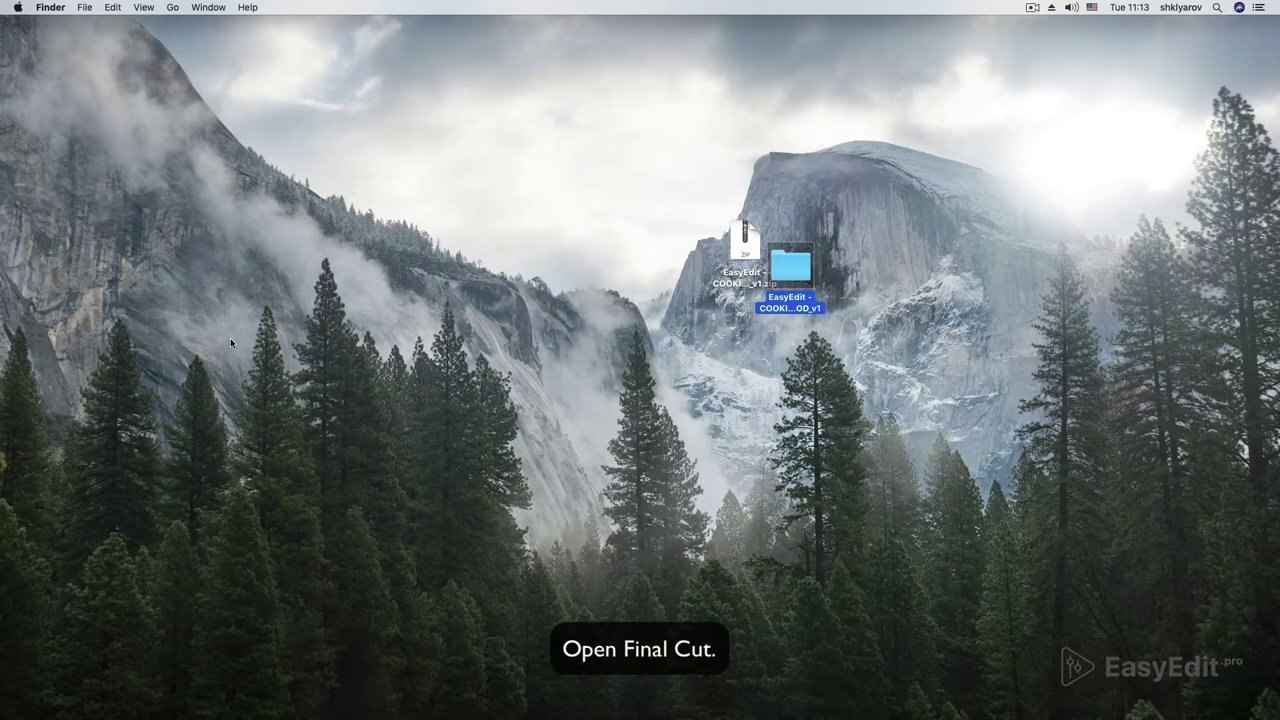
Switch to Final Cut Pro and browse the installed EasyEdit cooking titles category.
mouse_move(718, 712)
left_click(722, 690)
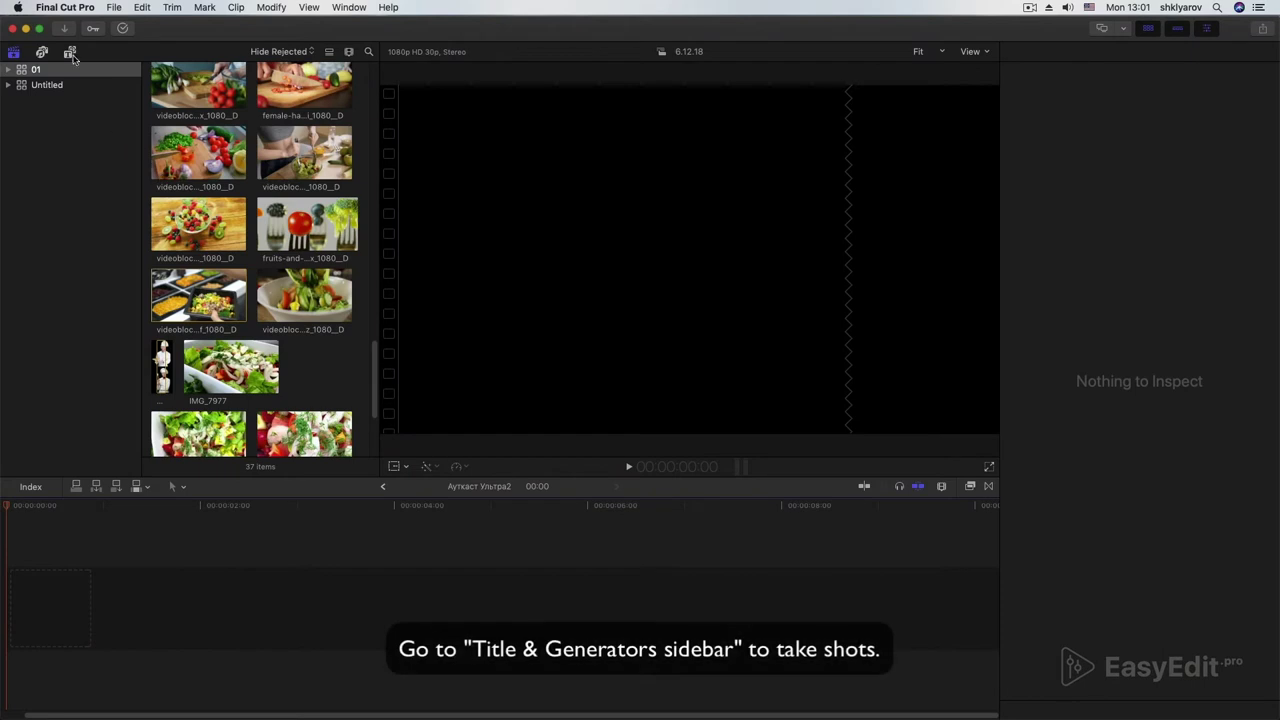
left_click(70, 53)
left_click(89, 158)
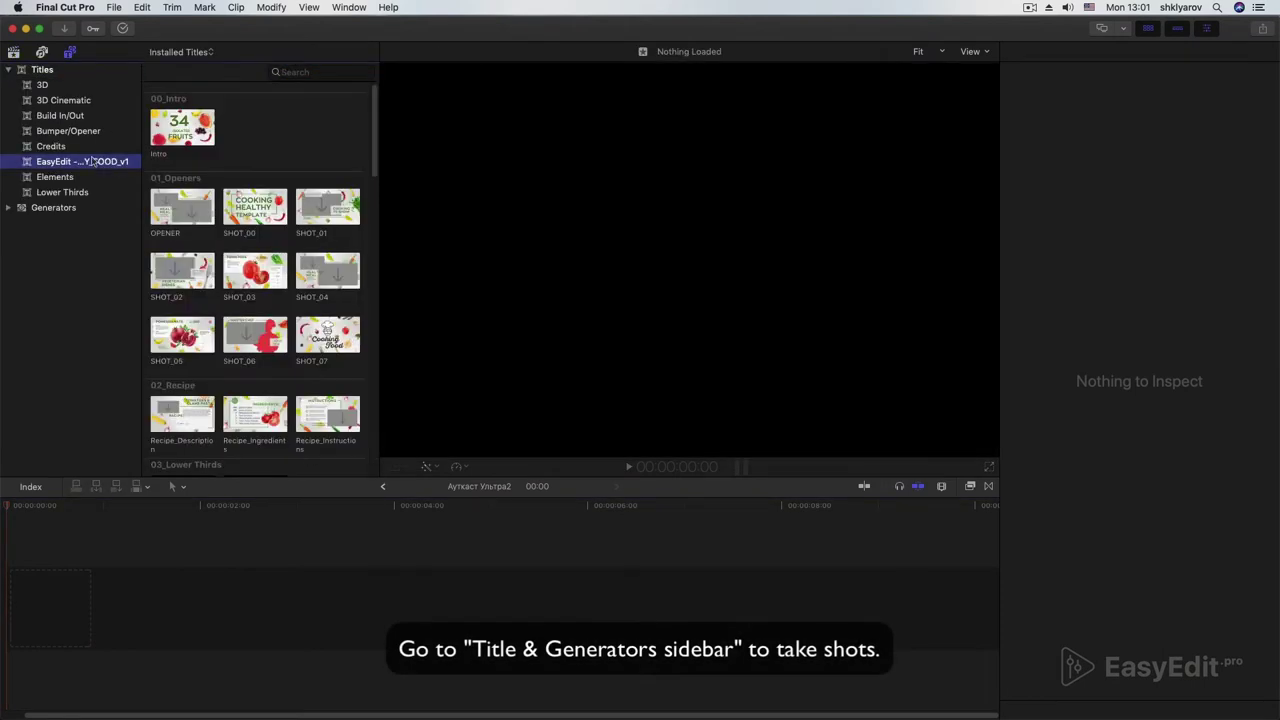
mouse_move(373, 160)
left_mouse_down()
mouse_move(386, 291)
mouse_move(371, 451)
mouse_move(368, 150)
left_mouse_up()
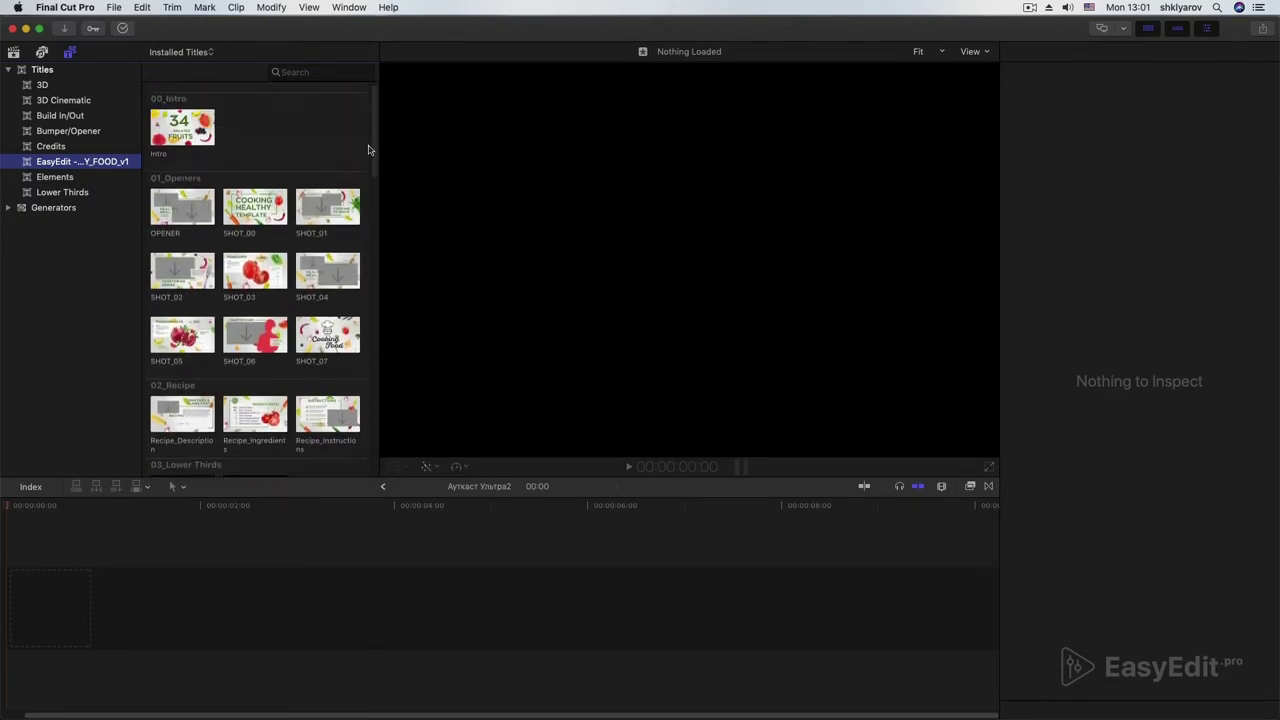
Add the SHOT_00 opener title to the empty timeline and show its frame at 1:09.
left_click_drag(248, 207, 74, 583)
key("Delete")
double_click(254, 211)
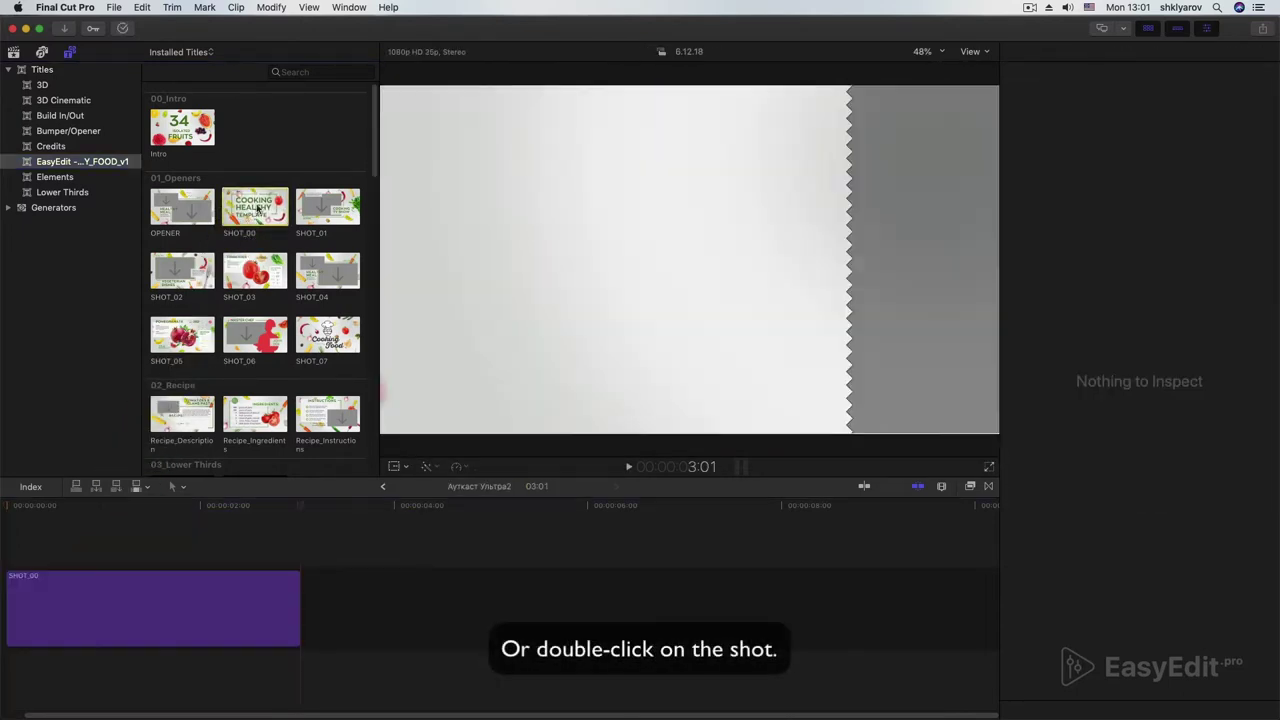
left_click_drag(142, 512, 92, 517)
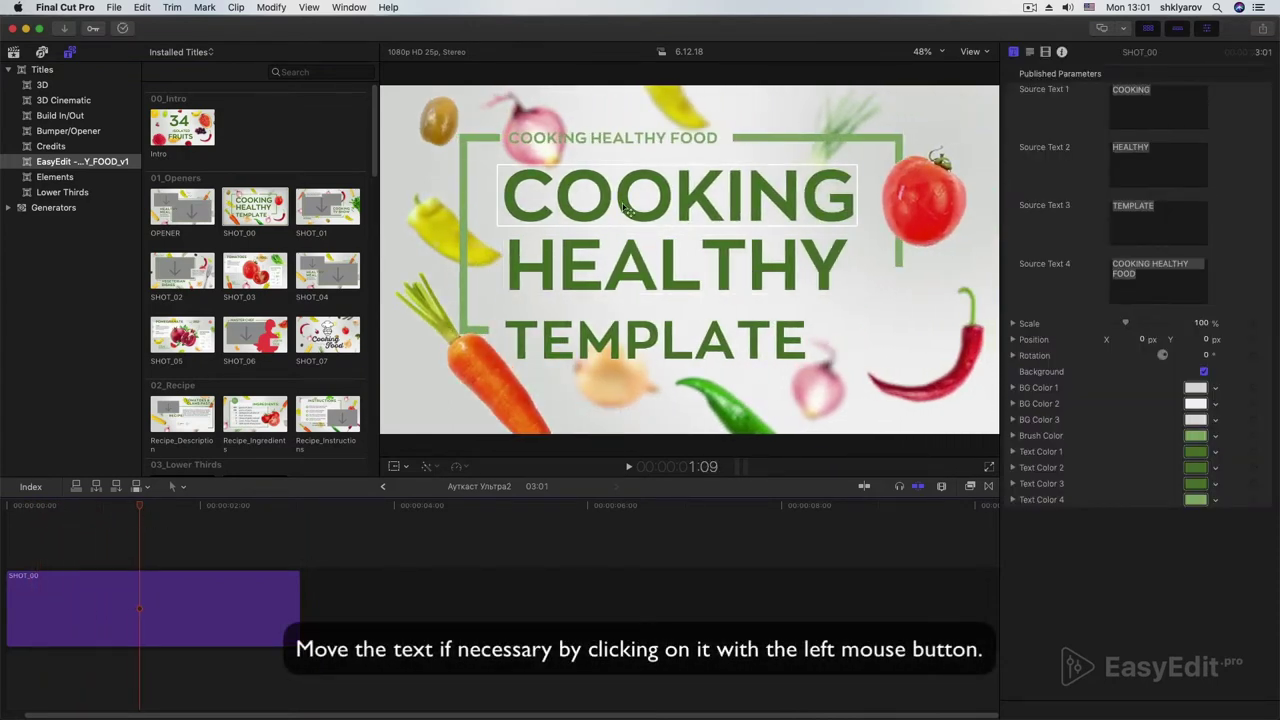
Try nudging the COOKING text line slightly up and to the left in the viewer, and undo the move.
left_click_drag(623, 208, 618, 200)
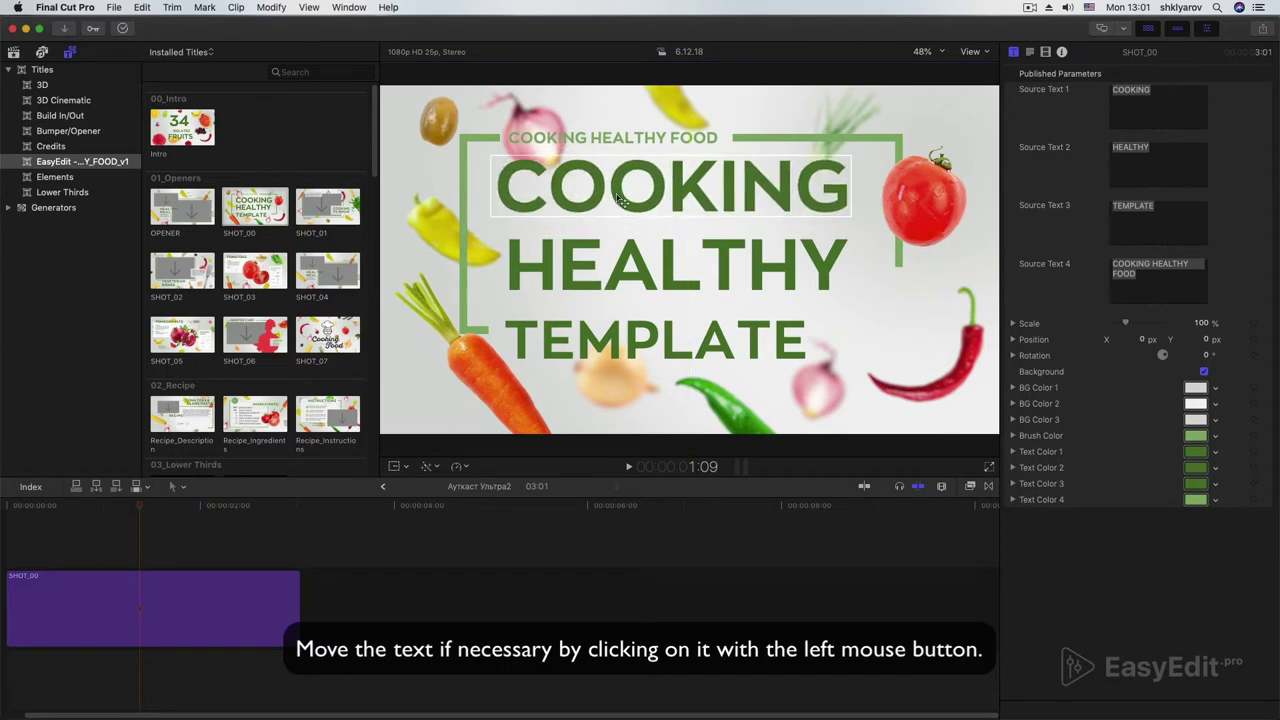
key("super+z")
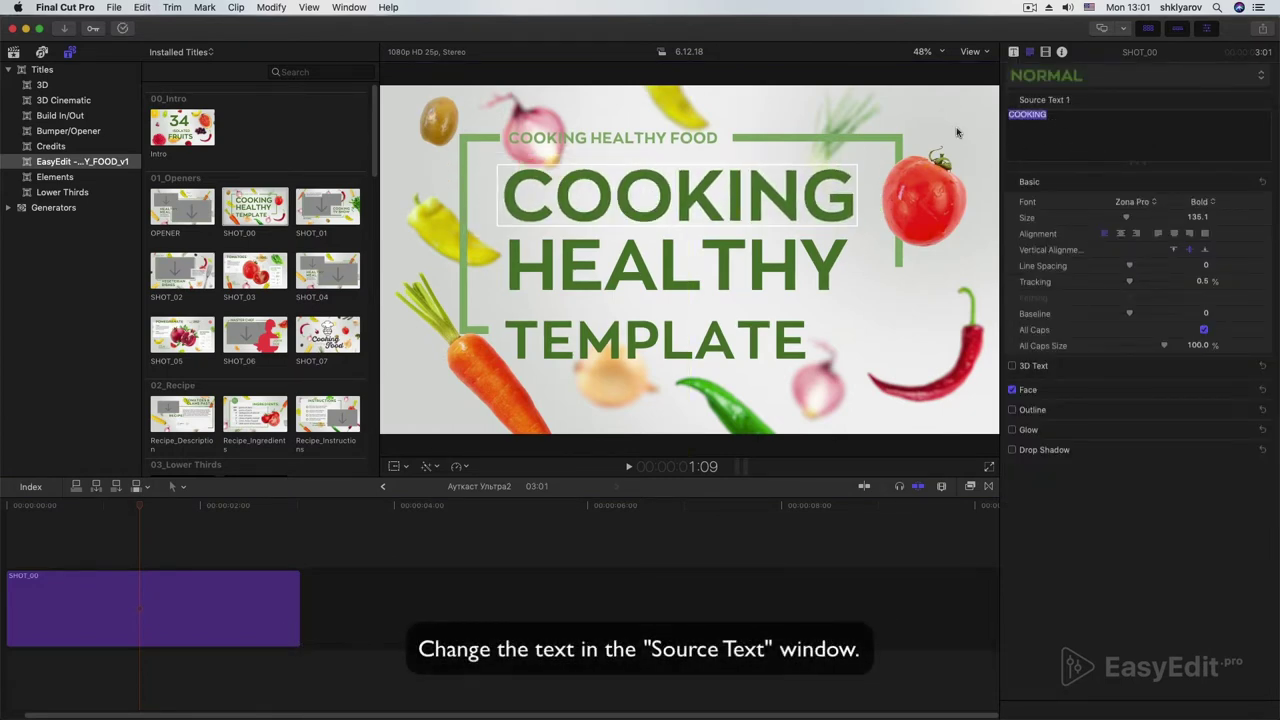
Replace the SHOT_00 title's first three source texts with HERE, YOUR and TEXT.
type("HERE")
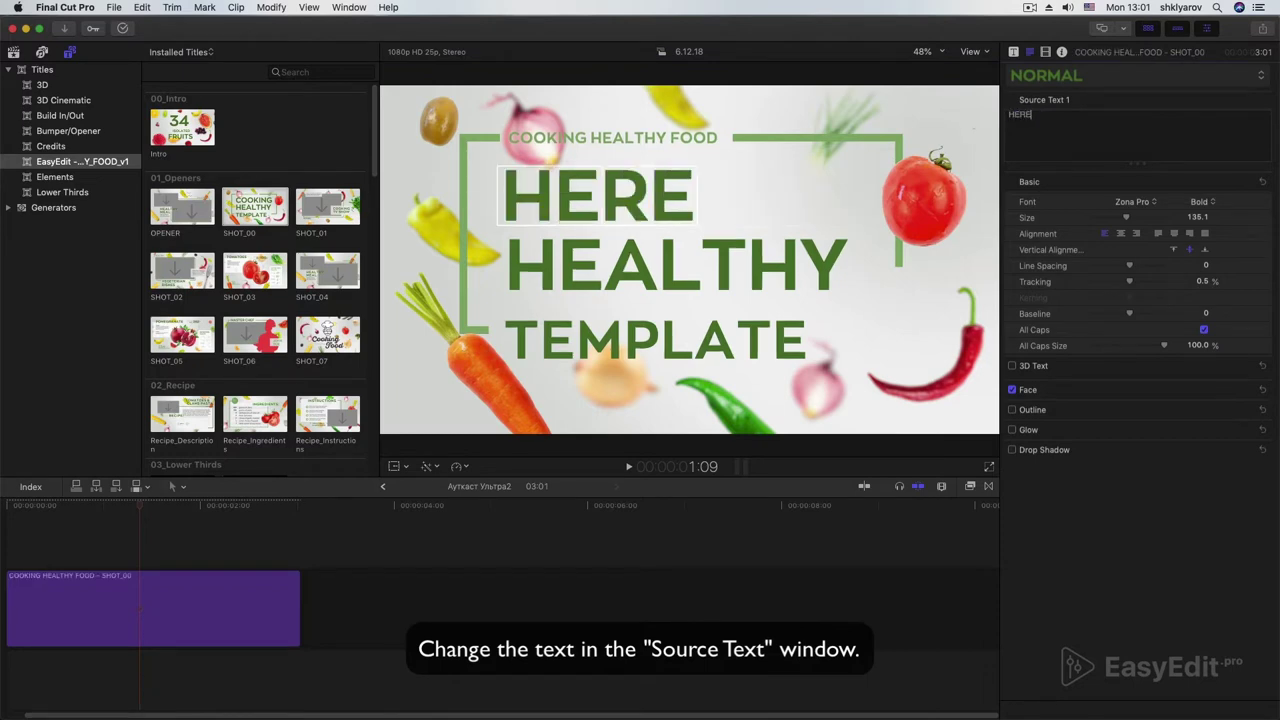
left_click(1012, 52)
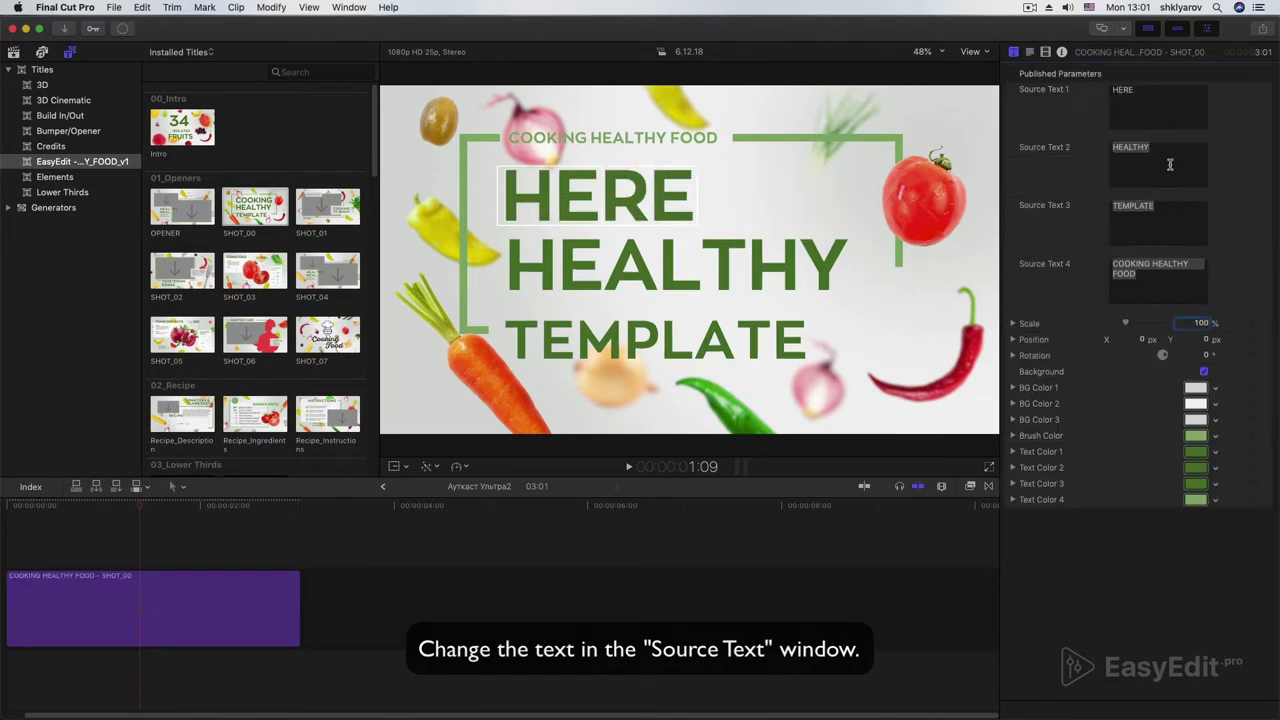
left_click_drag(1156, 159, 985, 151)
type("YOU")
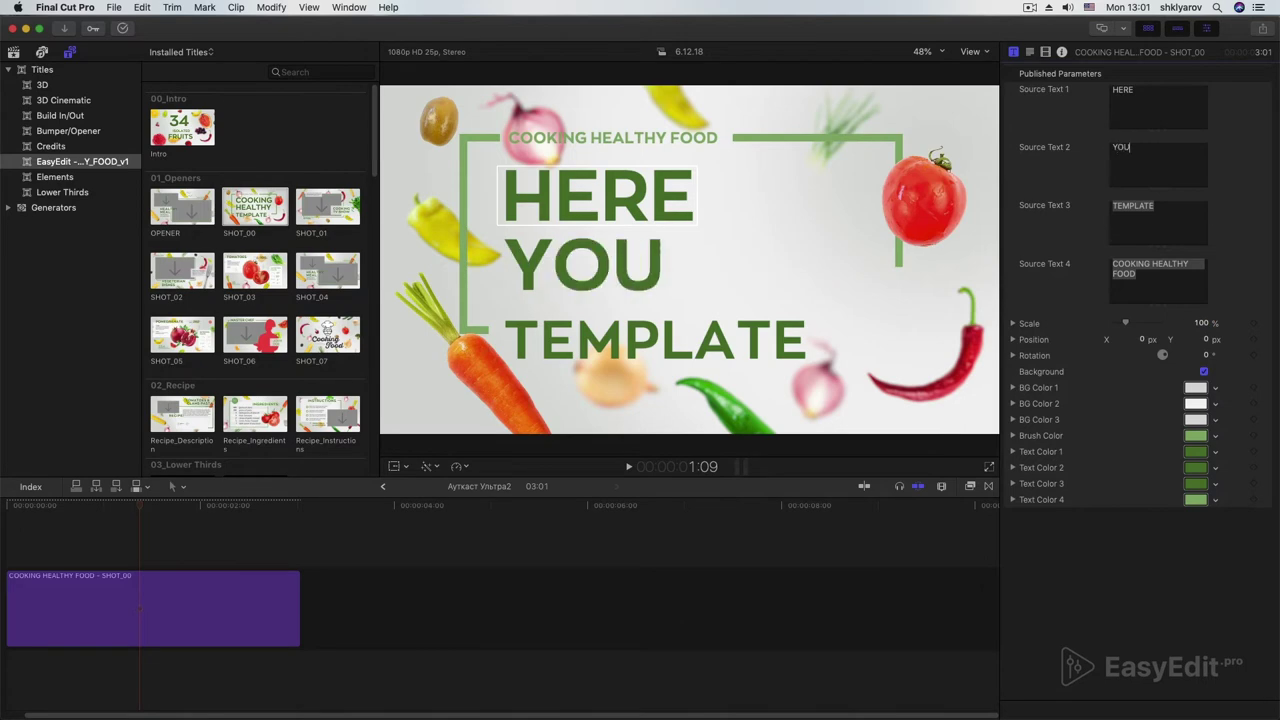
type("TEXT")
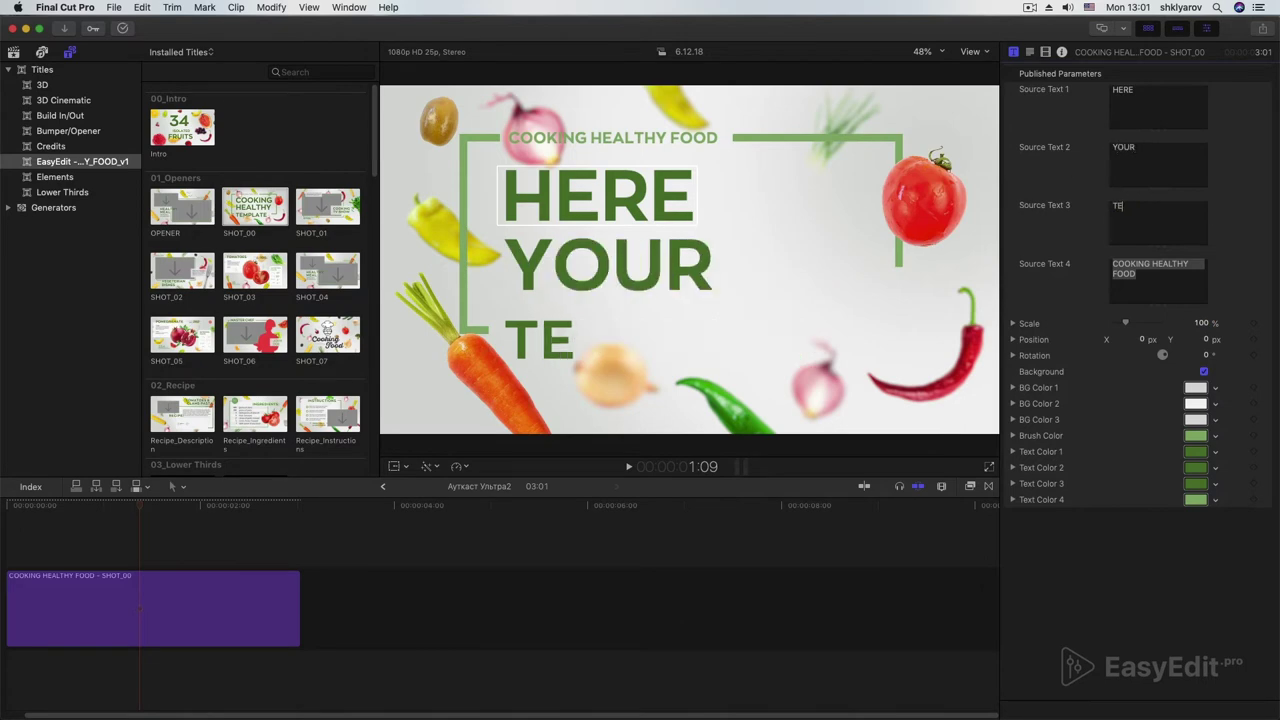
Toggle the SHOT_00 title's Background off and back on to compare the look.
left_click(1201, 371)
left_click(1202, 371)
left_click(1204, 372)
left_click(1204, 372)
Set the title's BG Color 1 and BG Color 3 to light green and BG Color 2 to light yellow, and close the color picker.
left_click(1196, 387)
left_click(235, 385)
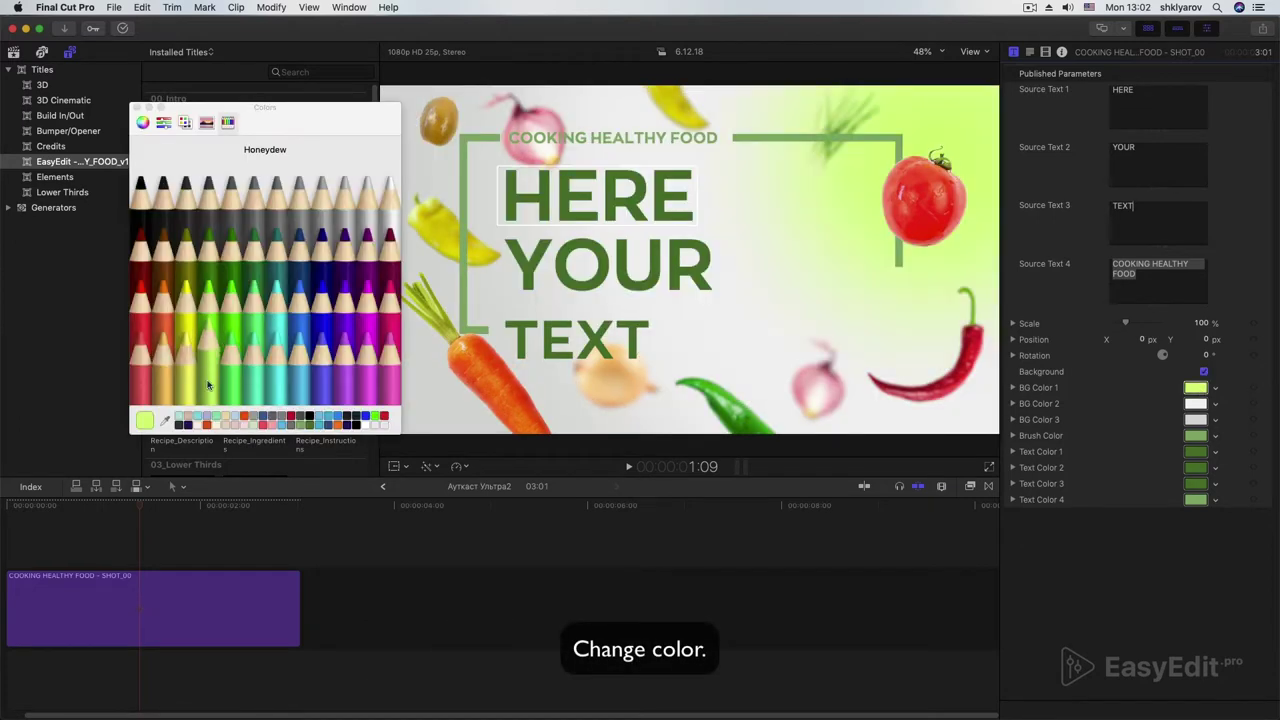
left_click(193, 390)
left_click(206, 370)
left_click(137, 107)
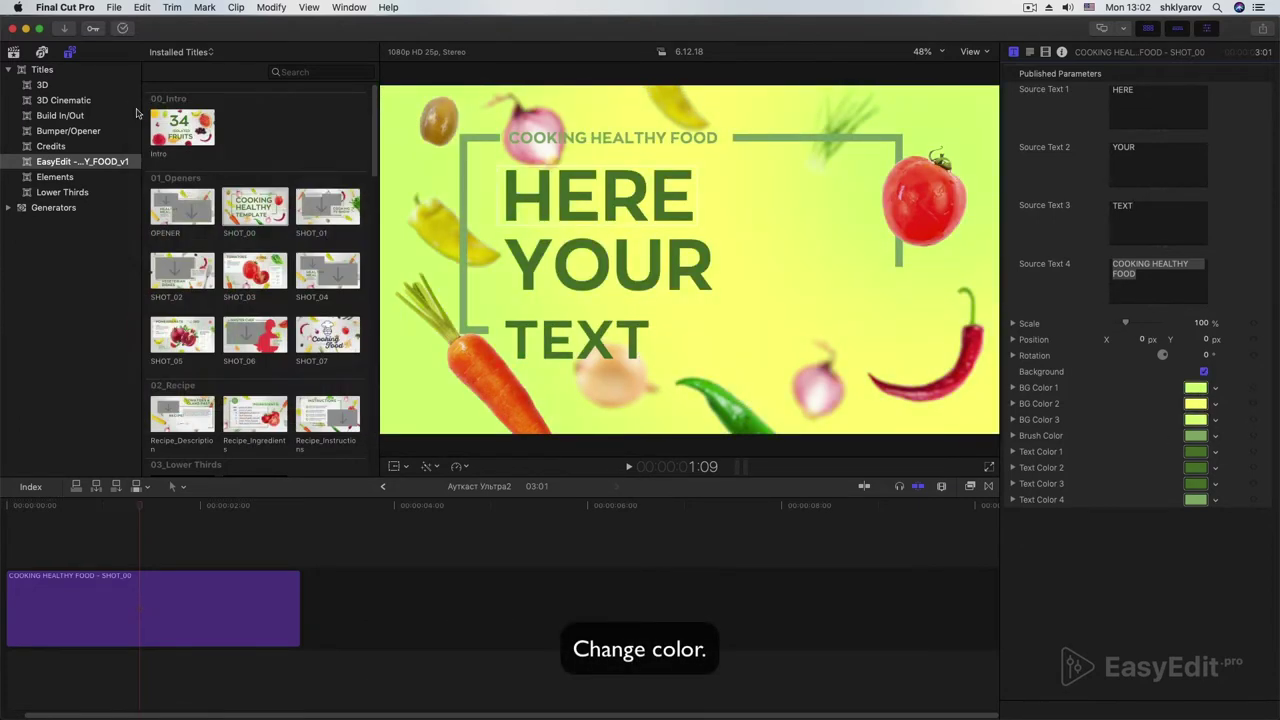
Append the selected part of the female-hands chili-cutting video clip after the title in the timeline and preview it.
left_click(13, 53)
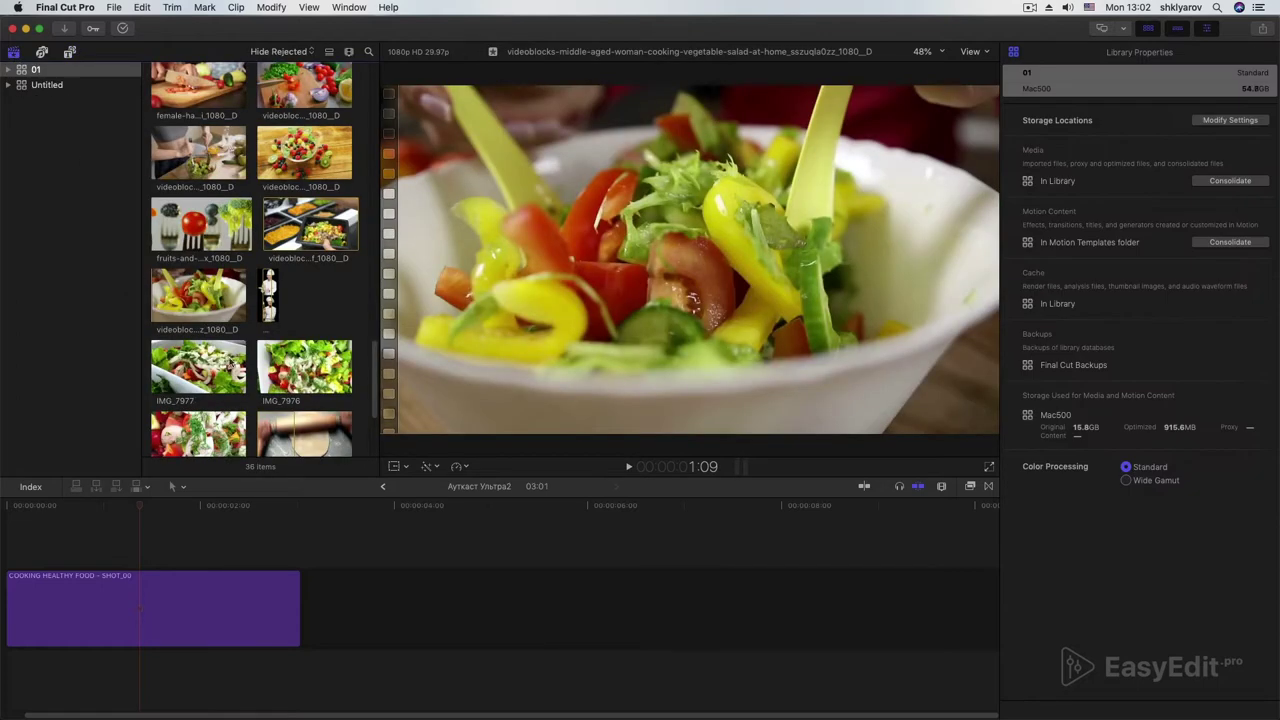
scroll(220, 358, "up", 2)
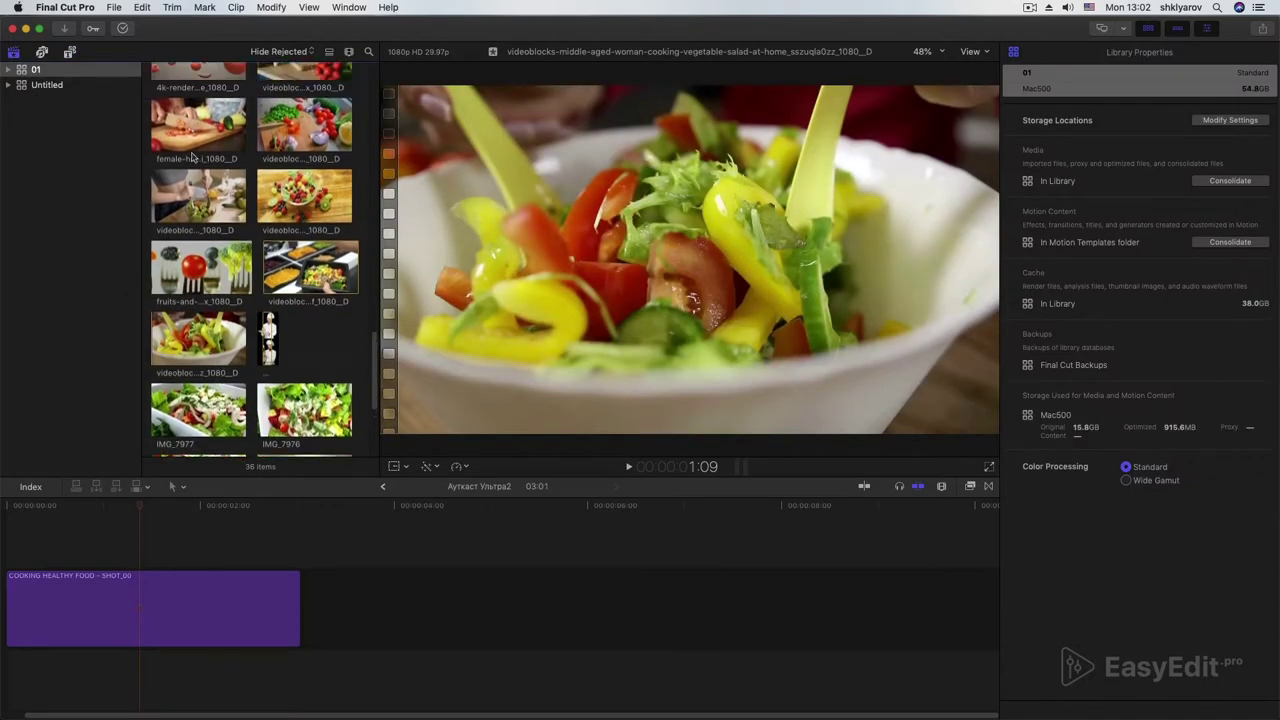
left_click(194, 149)
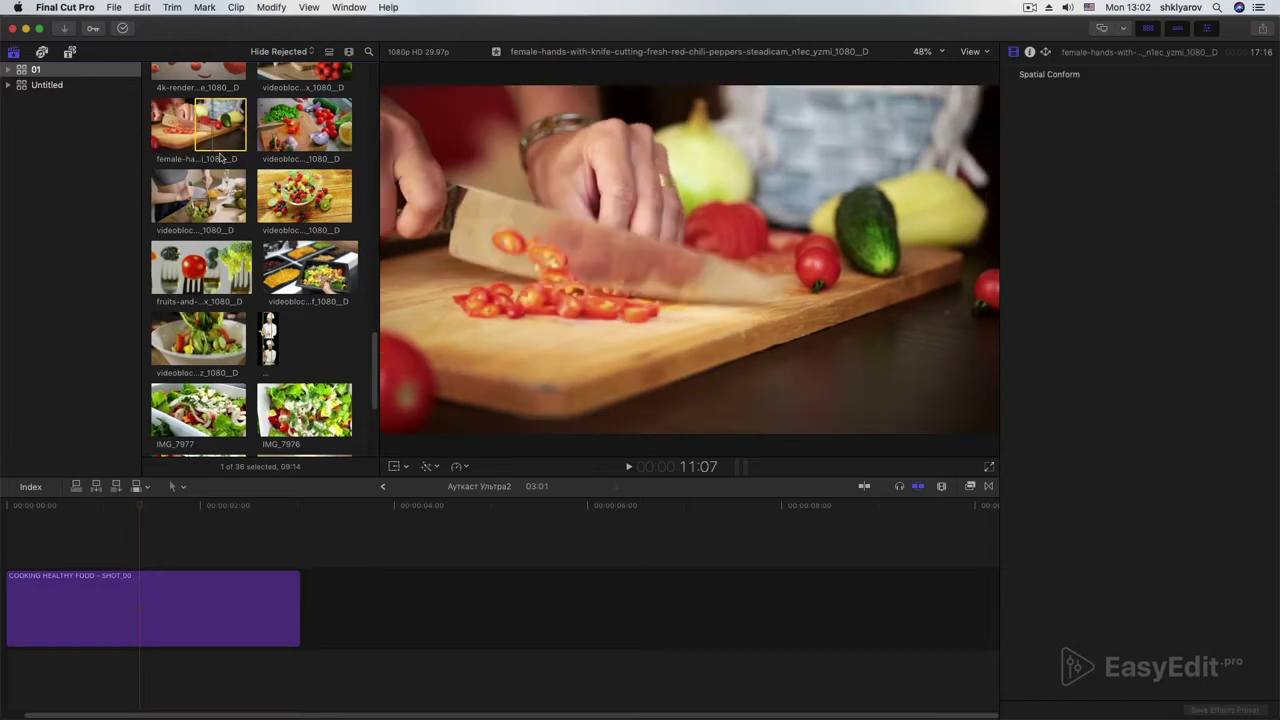
left_click_drag(230, 180, 366, 608)
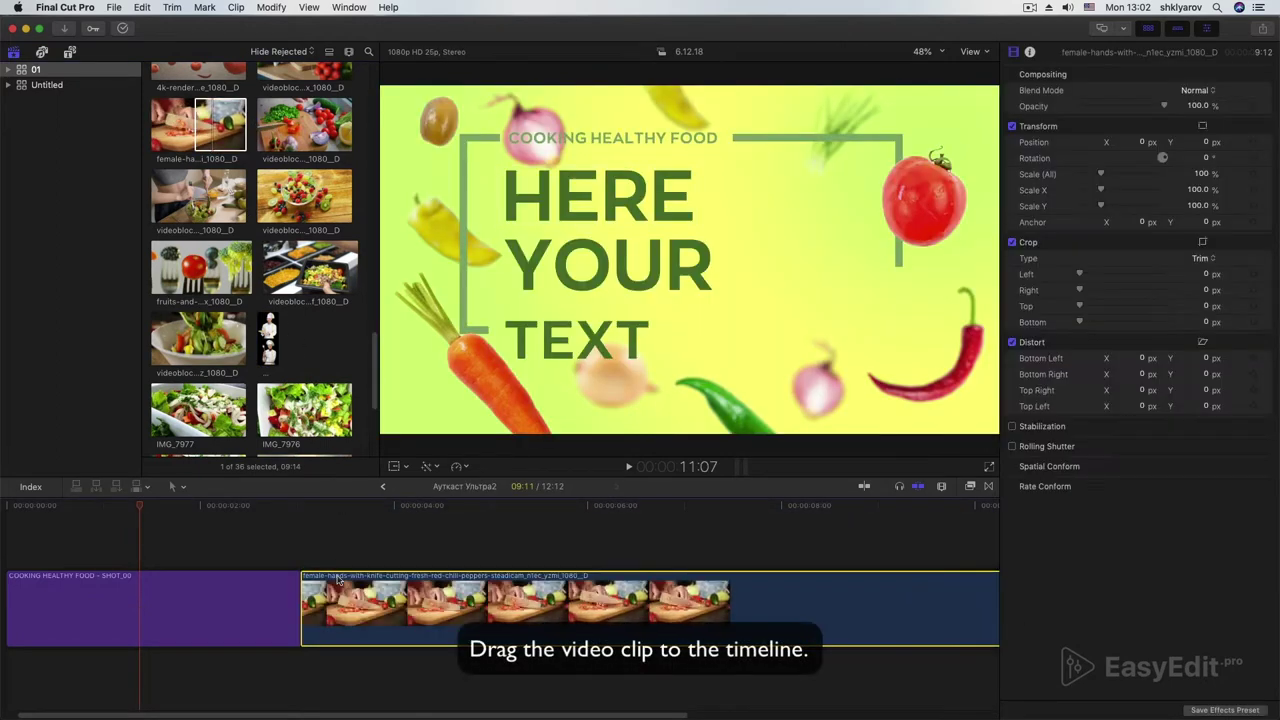
key("super+minus")
key("space")
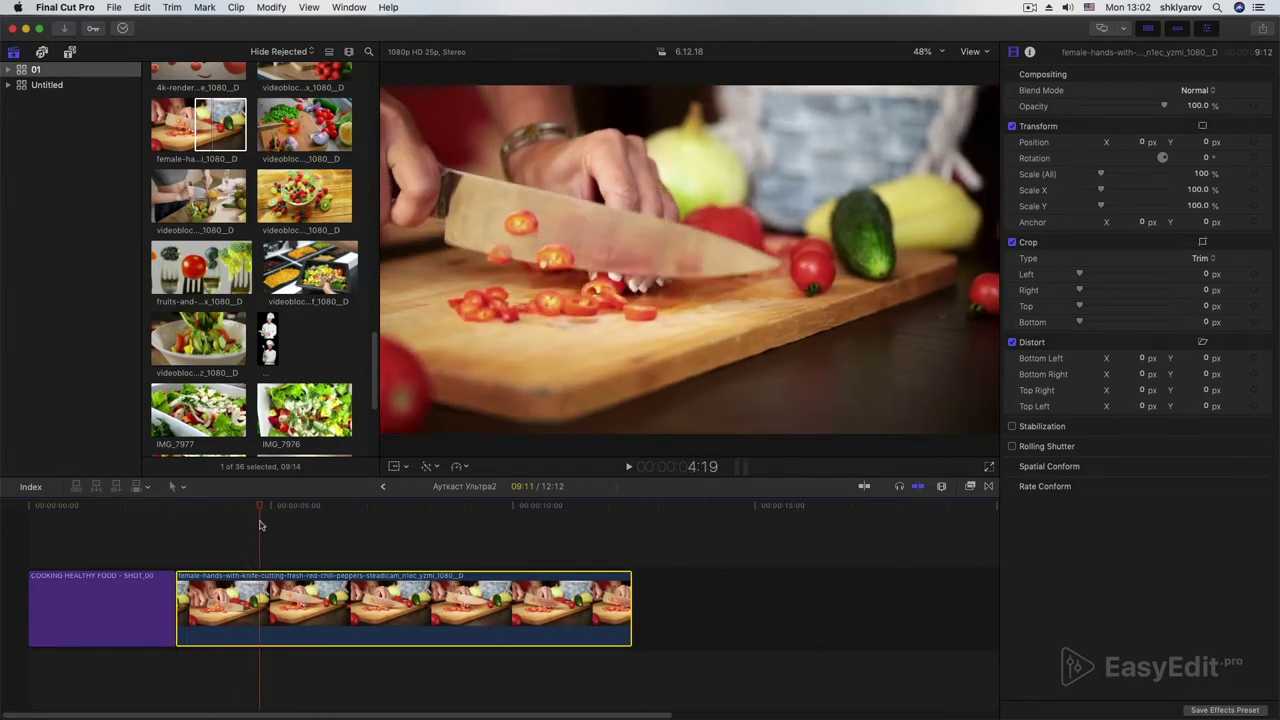
Place the LowerThird_2 title above the cutting clip, starting at about 3:24, and preview its animation.
left_click(69, 53)
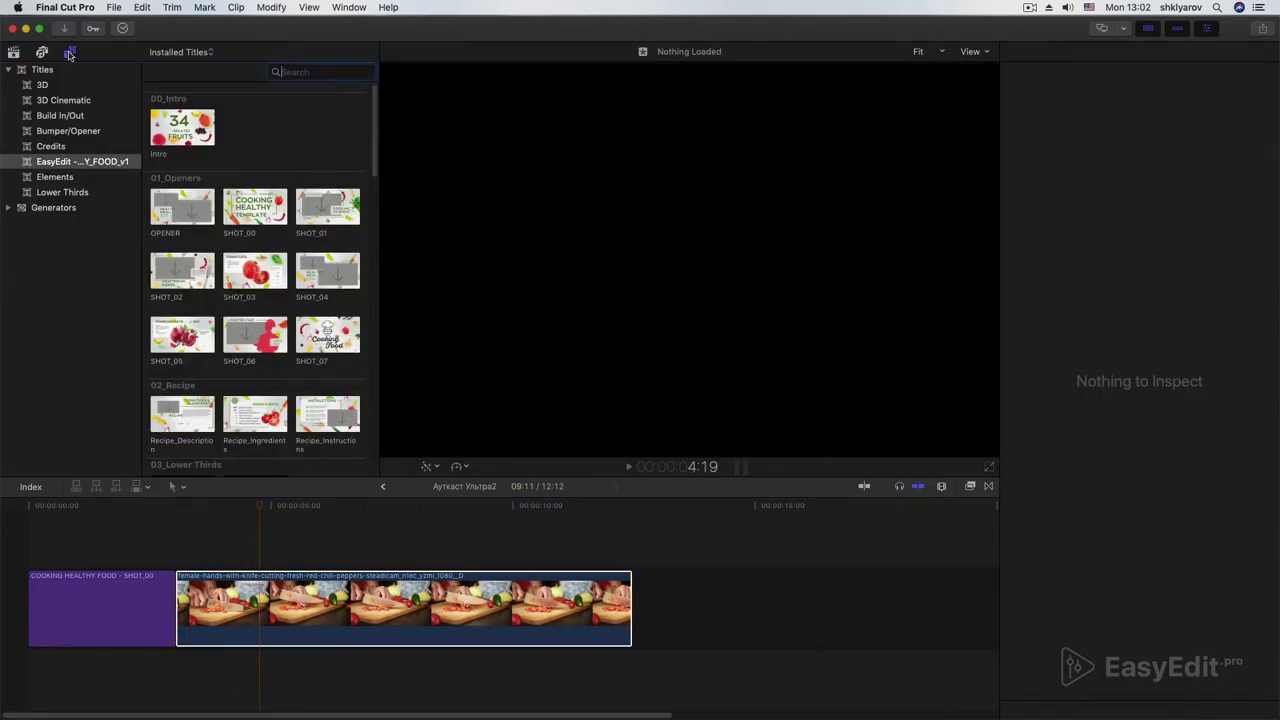
scroll(270, 242, "down", 5)
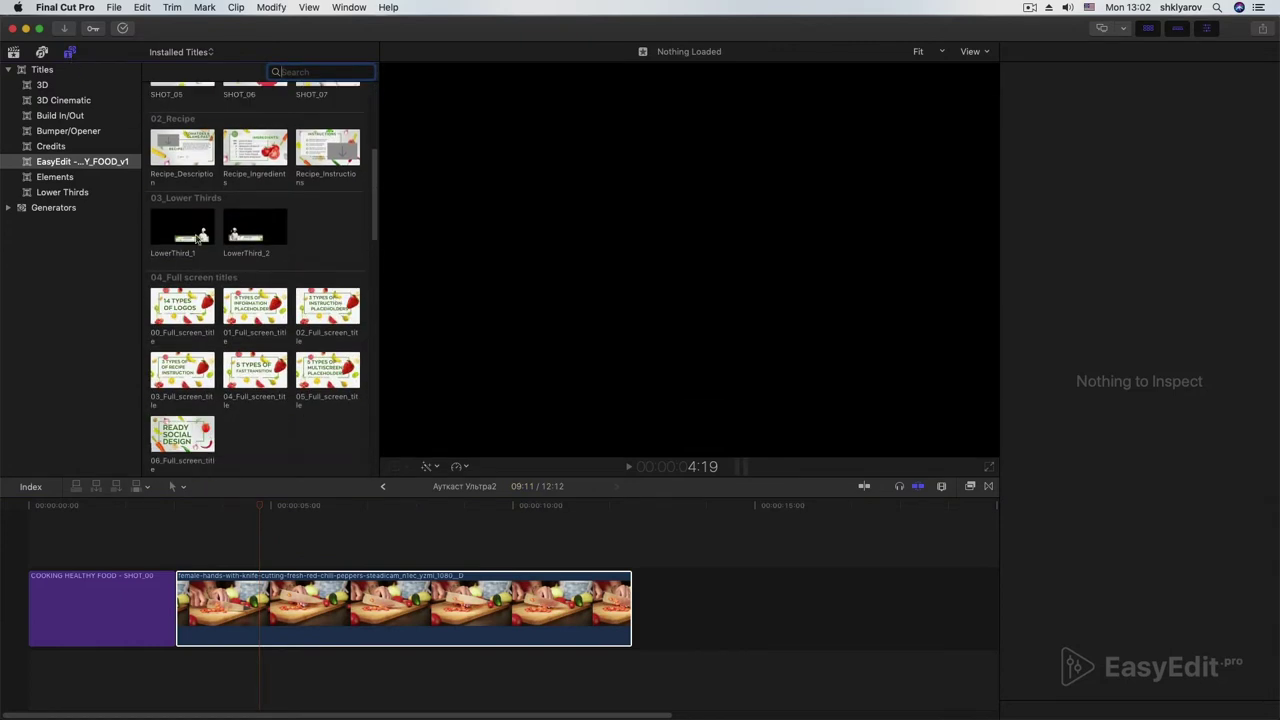
left_click_drag(250, 230, 221, 556)
left_click(220, 508)
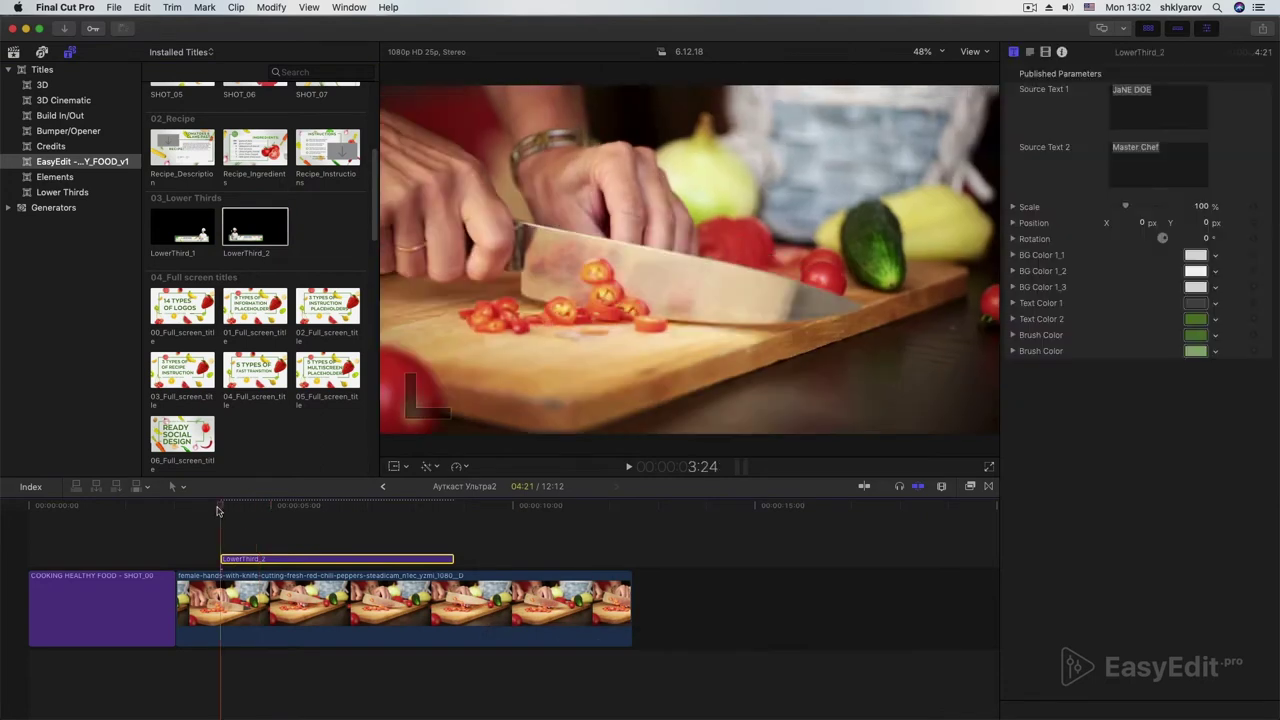
left_click_drag(245, 512, 269, 515)
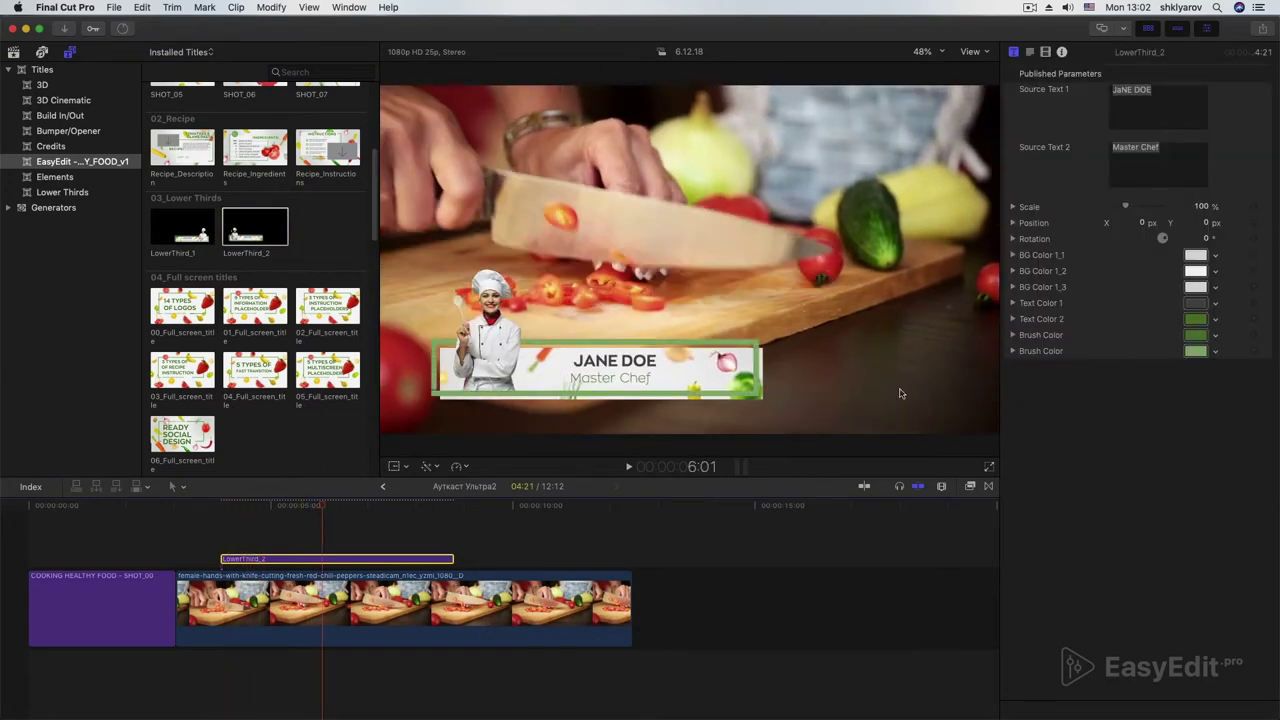
Recolor the lower third with orange-red for Text Color 1 and both brush colors, and pinkish red for Text Color 2.
left_click(1195, 303)
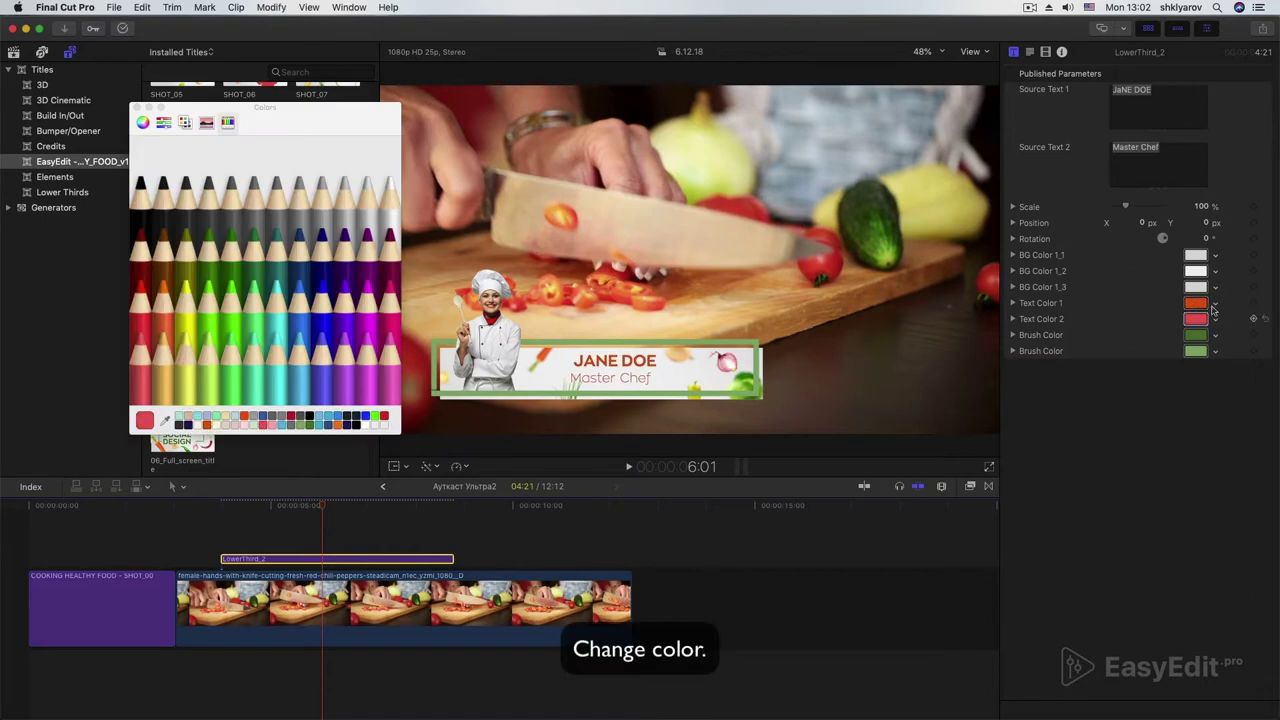
left_click(207, 425)
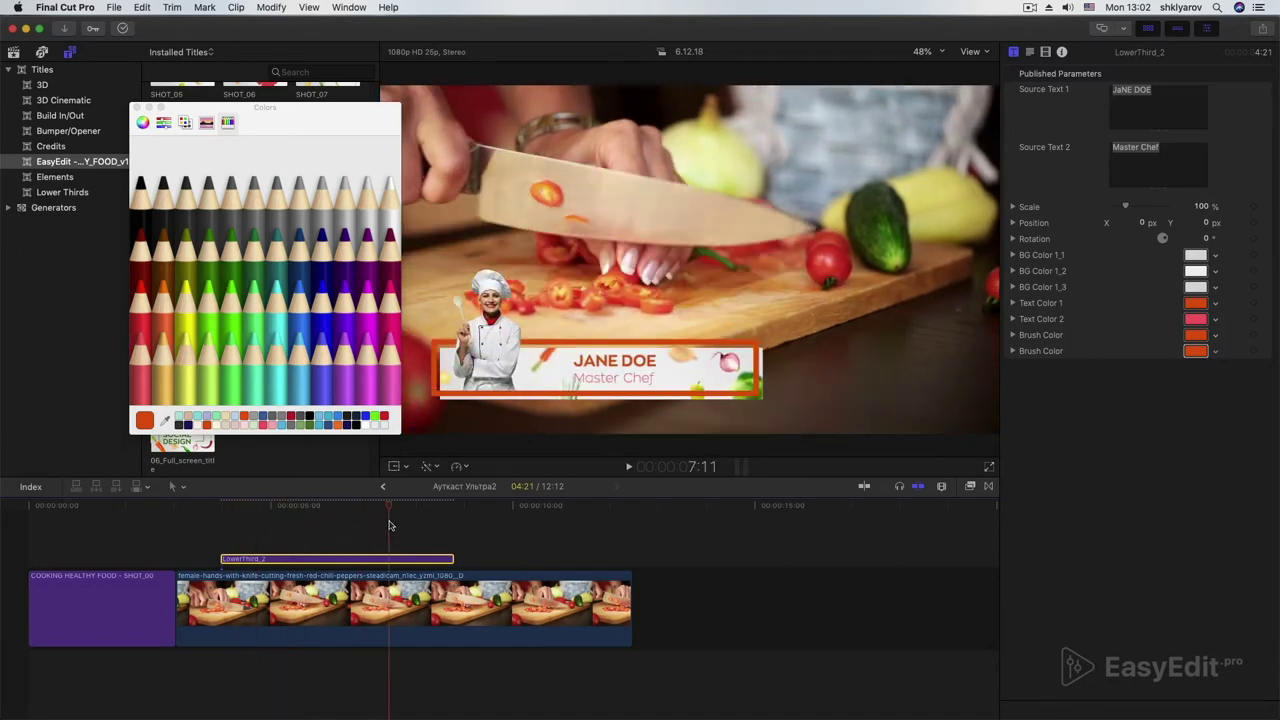
Place the 02_Transition_Pepper title above the last part of the chili-cutting clip, extending past its end, and preview it.
left_click(137, 107)
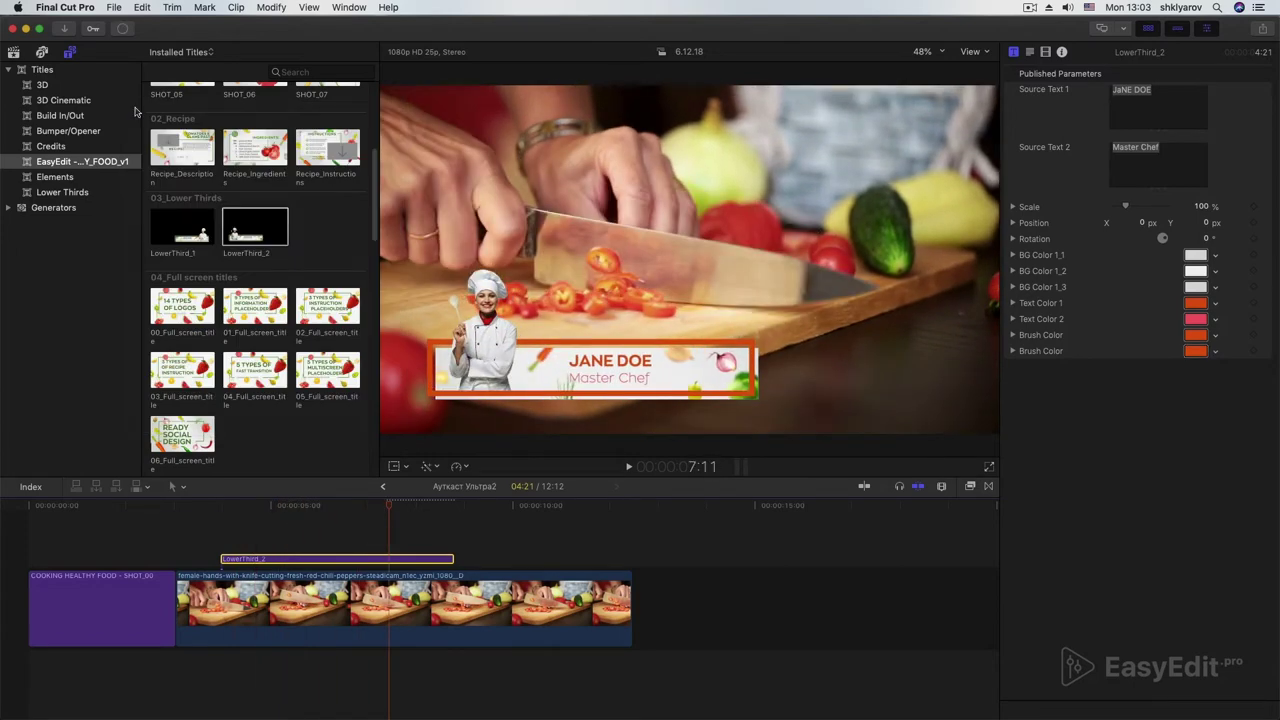
left_click(300, 315)
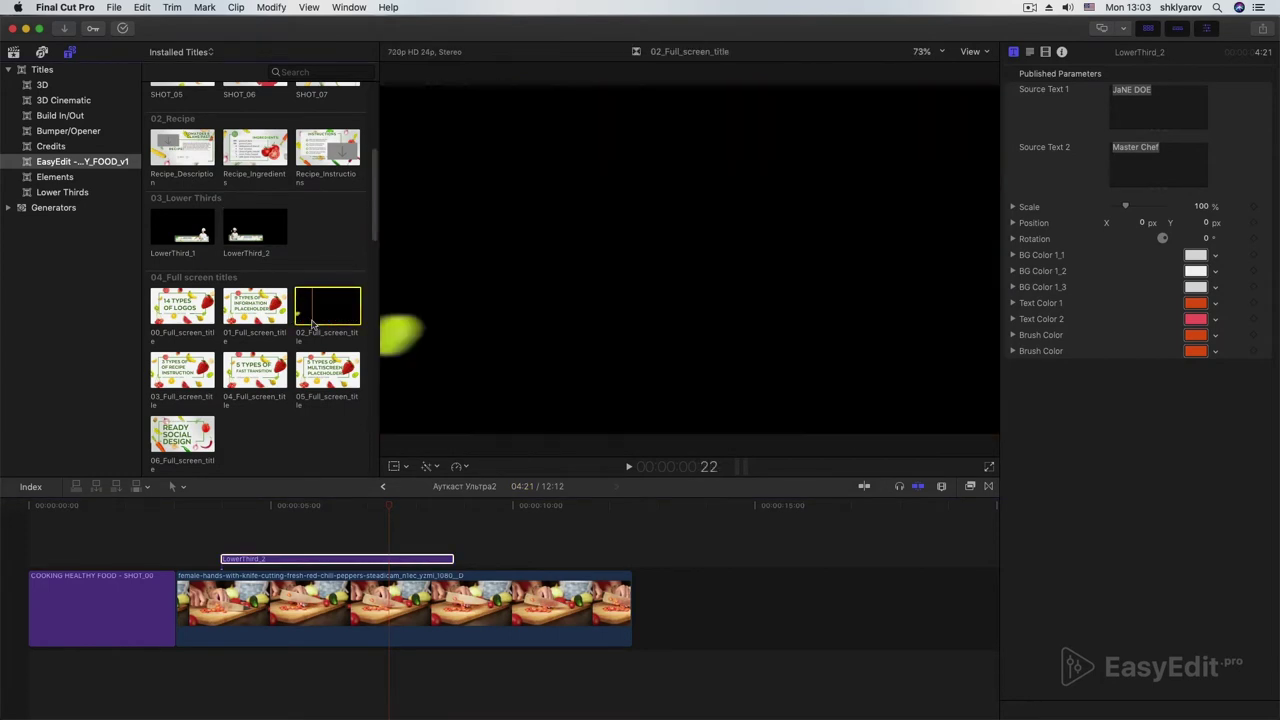
scroll(310, 320, "down", 5)
scroll(312, 325, "down", 5)
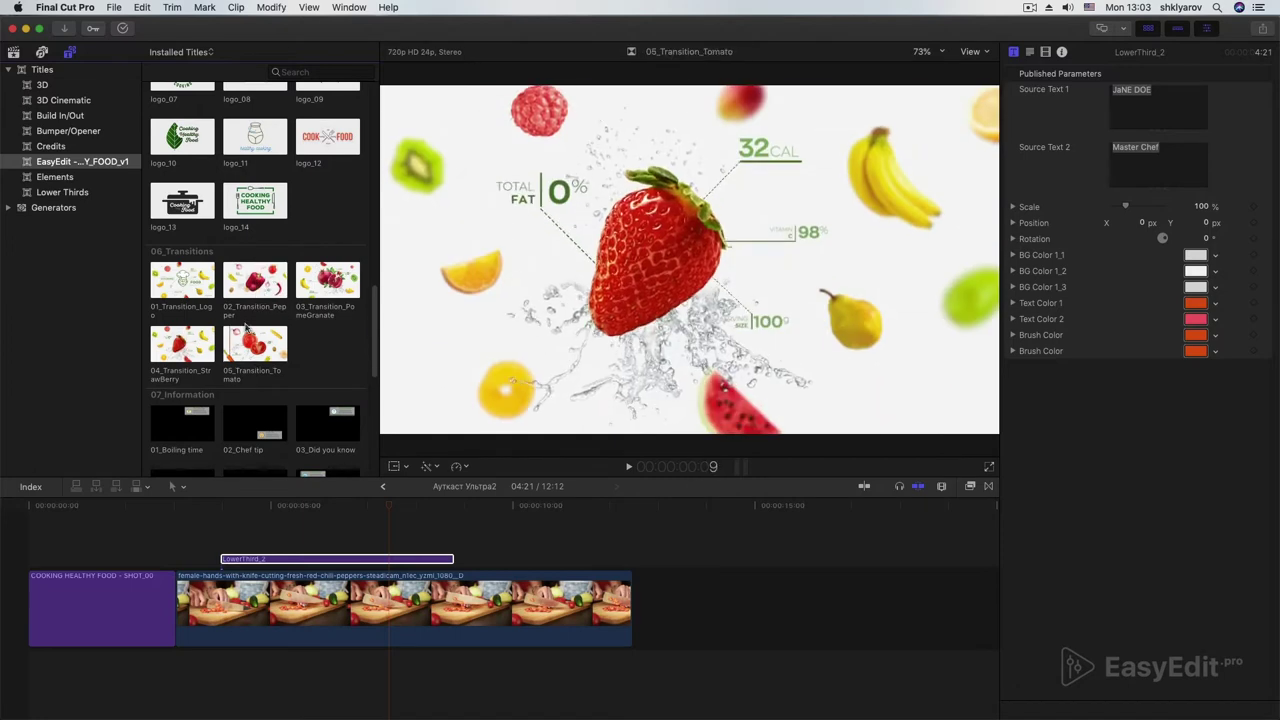
left_click_drag(255, 282, 560, 553)
left_click(610, 506)
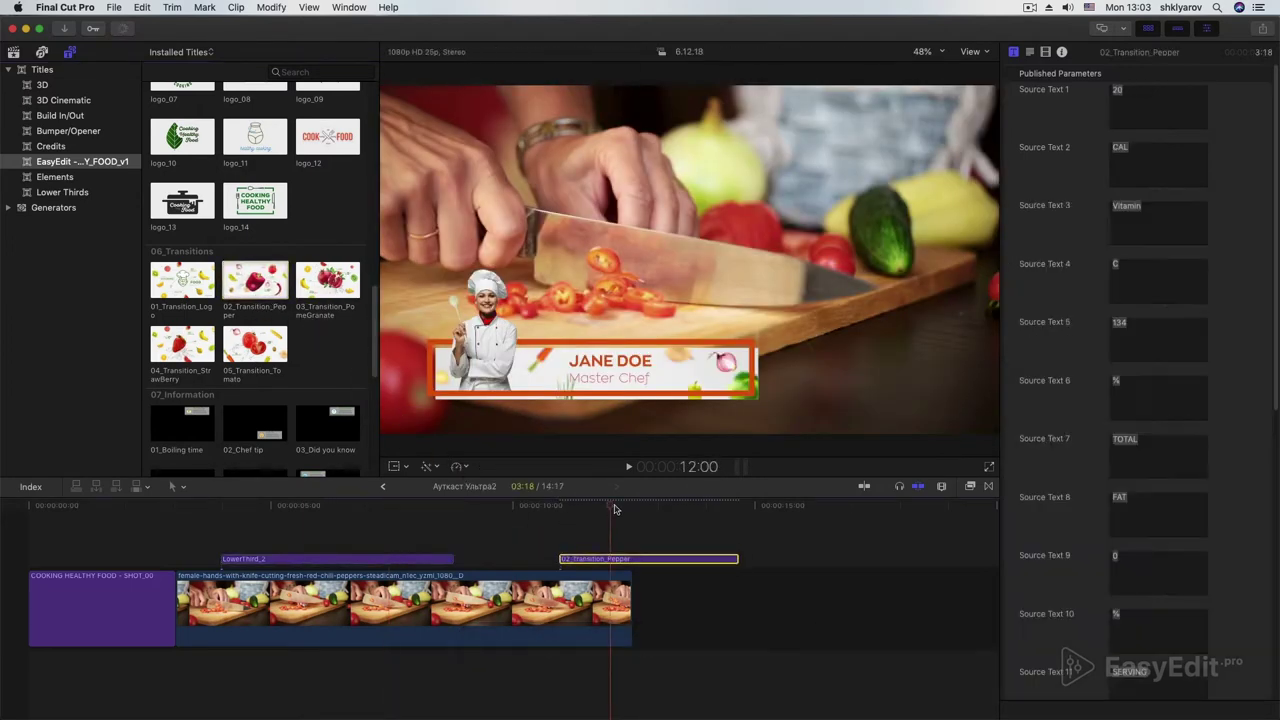
left_click(678, 510)
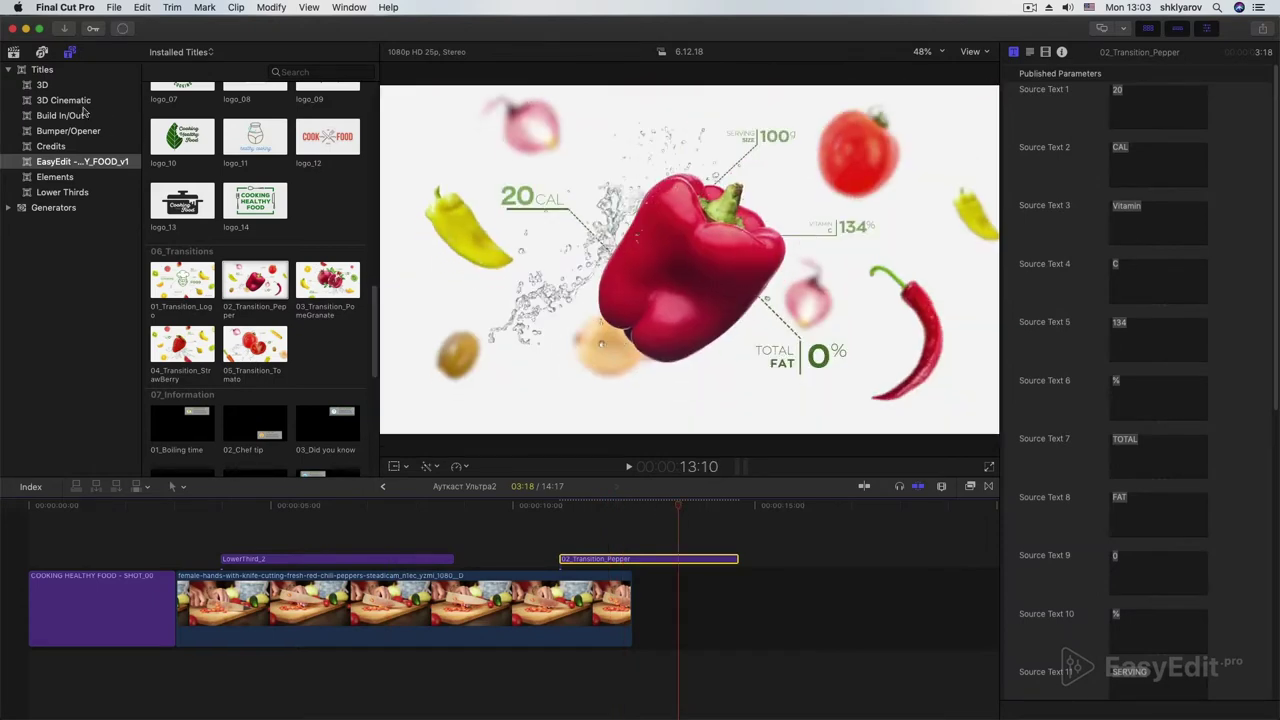
Append the selected part of the young-woman vegan-salad video clip after the cutting clip and play back the pepper transition between them.
left_click(13, 52)
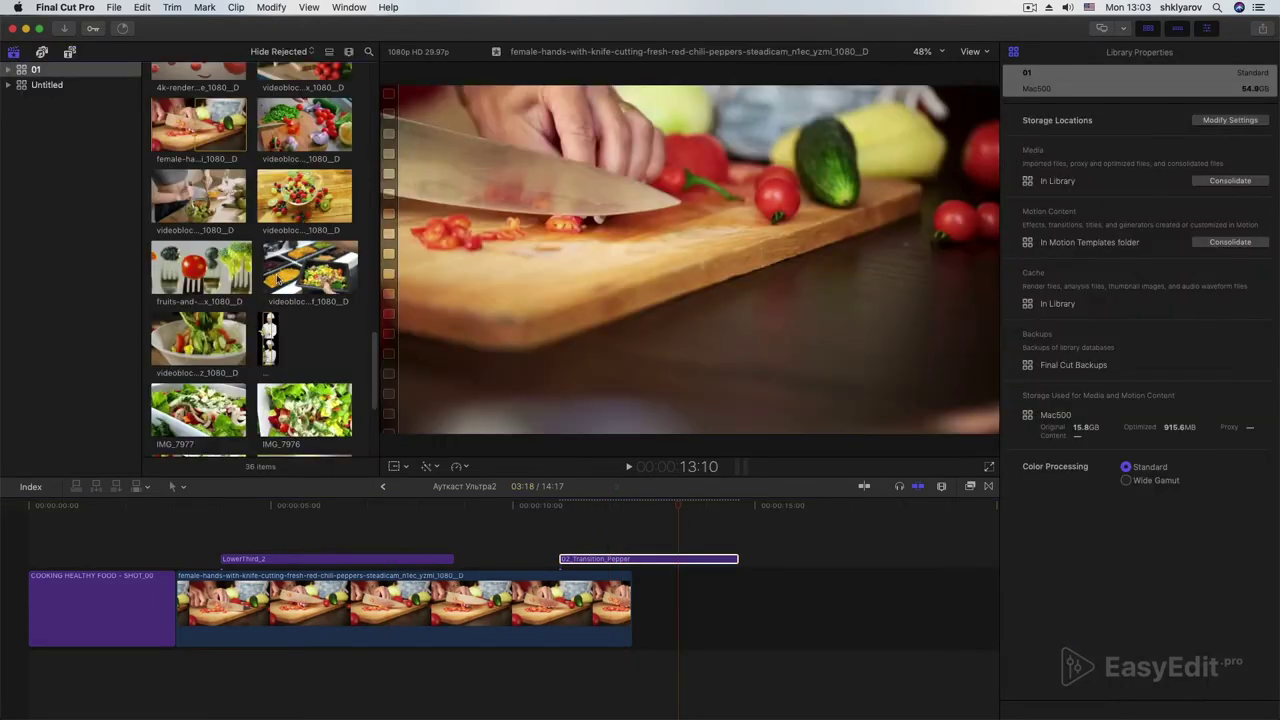
scroll(277, 280, "up", 1)
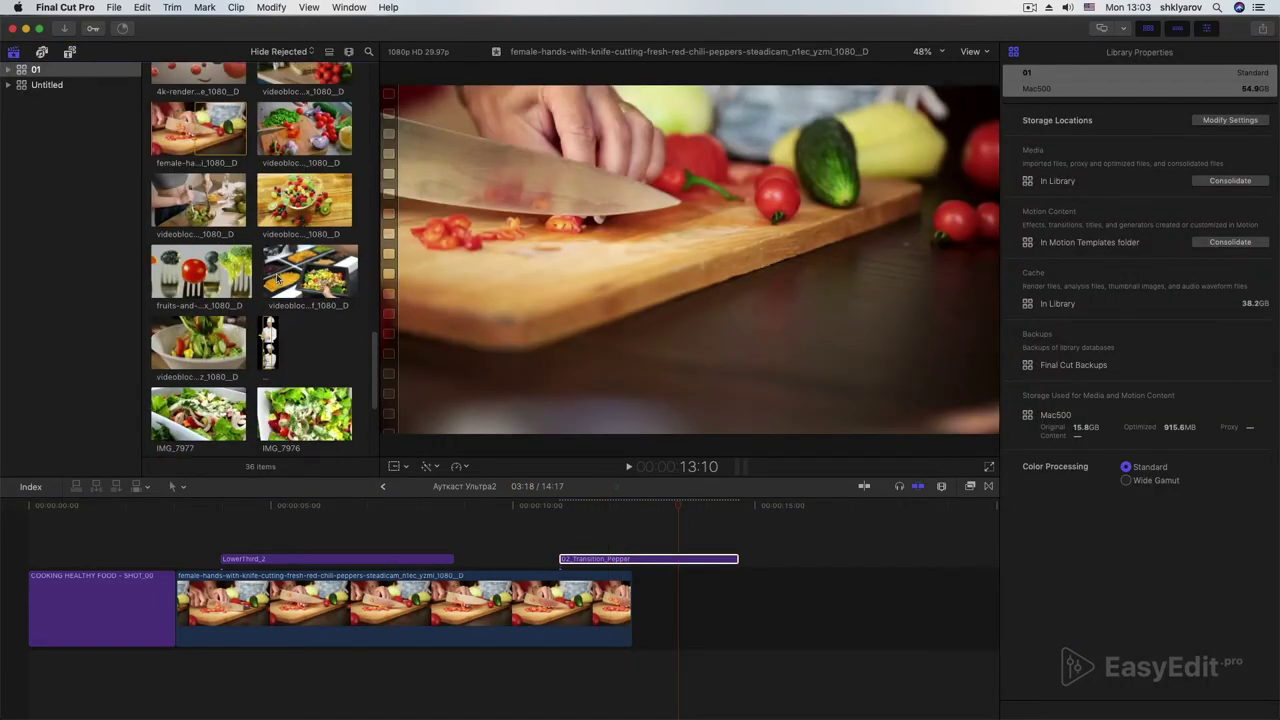
left_click(200, 208)
scroll(220, 240, "up", 3)
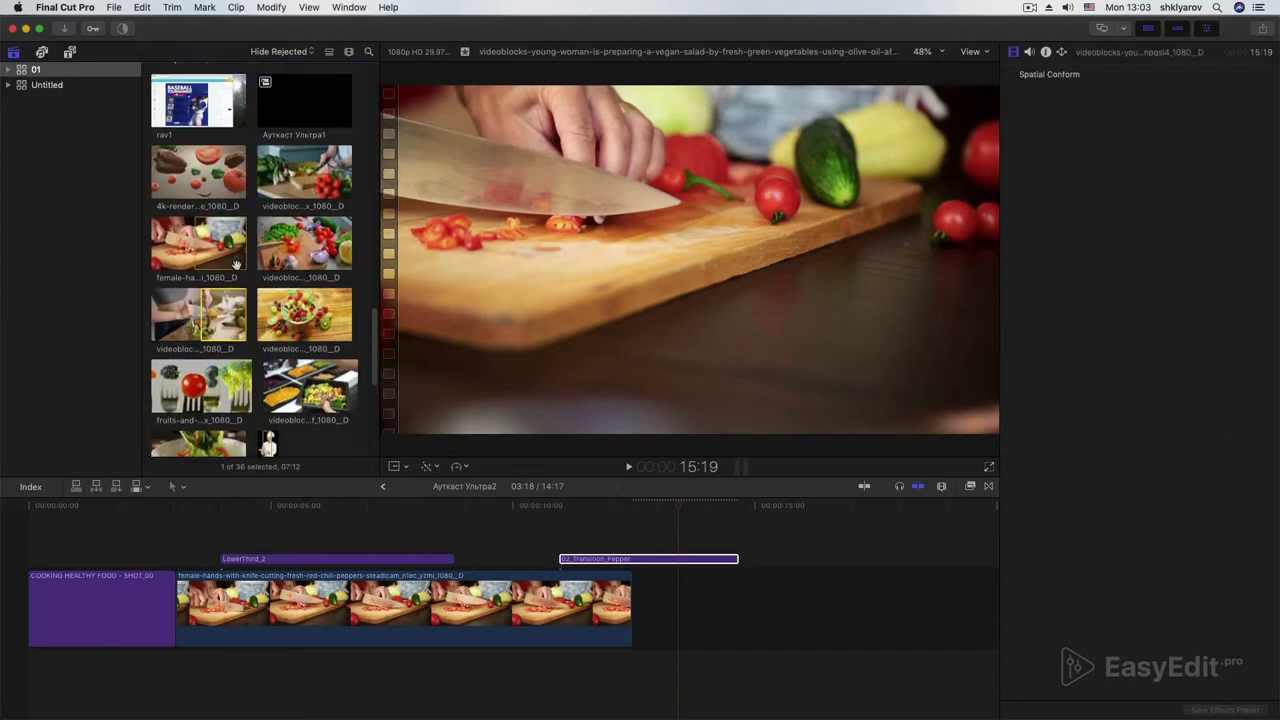
scroll(237, 271, "down", 3)
left_click_drag(217, 228, 677, 622)
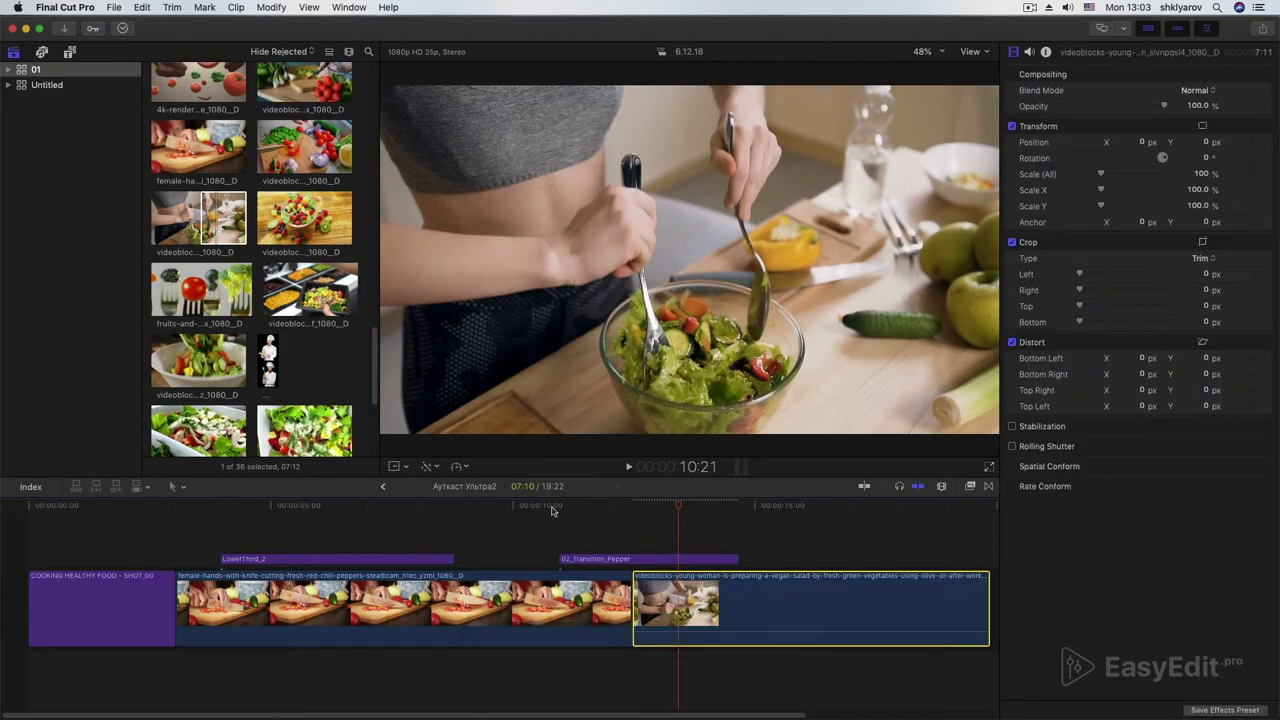
left_click(555, 507)
key("space")
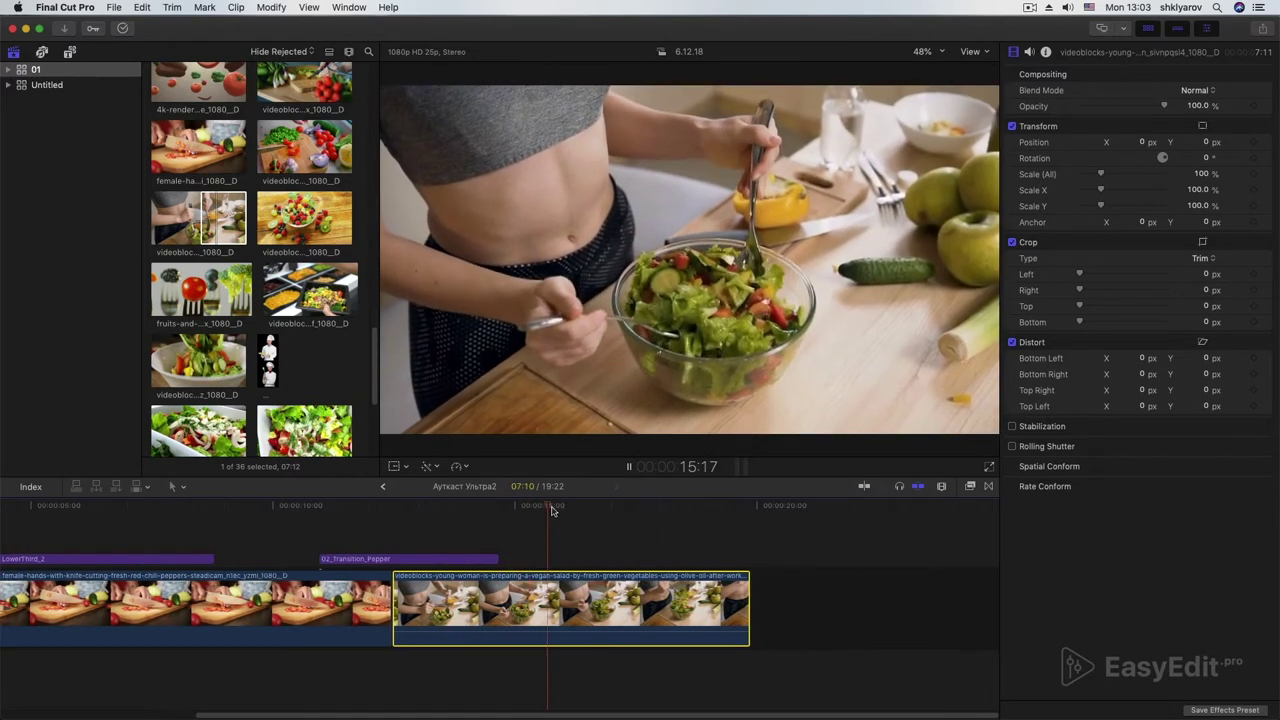
key("space")
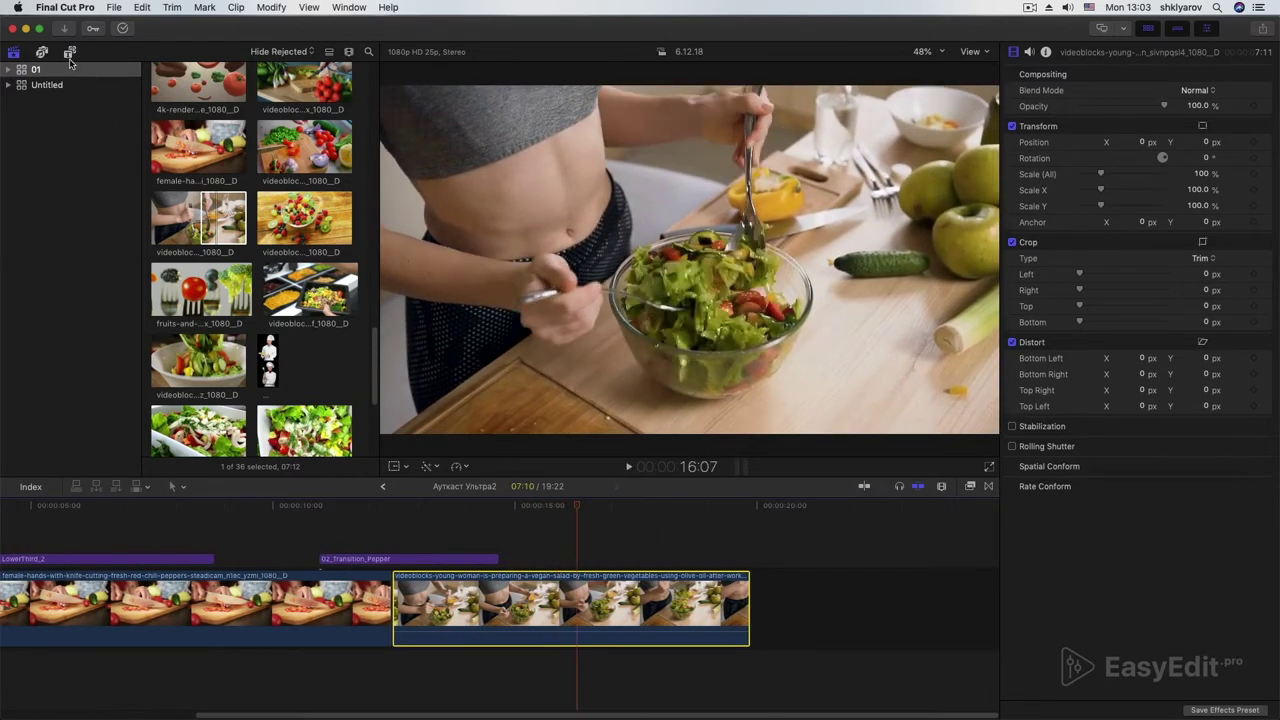
Place the 02_Chef tip information title above the vegan-salad clip, starting at about 16 seconds.
left_click(69, 53)
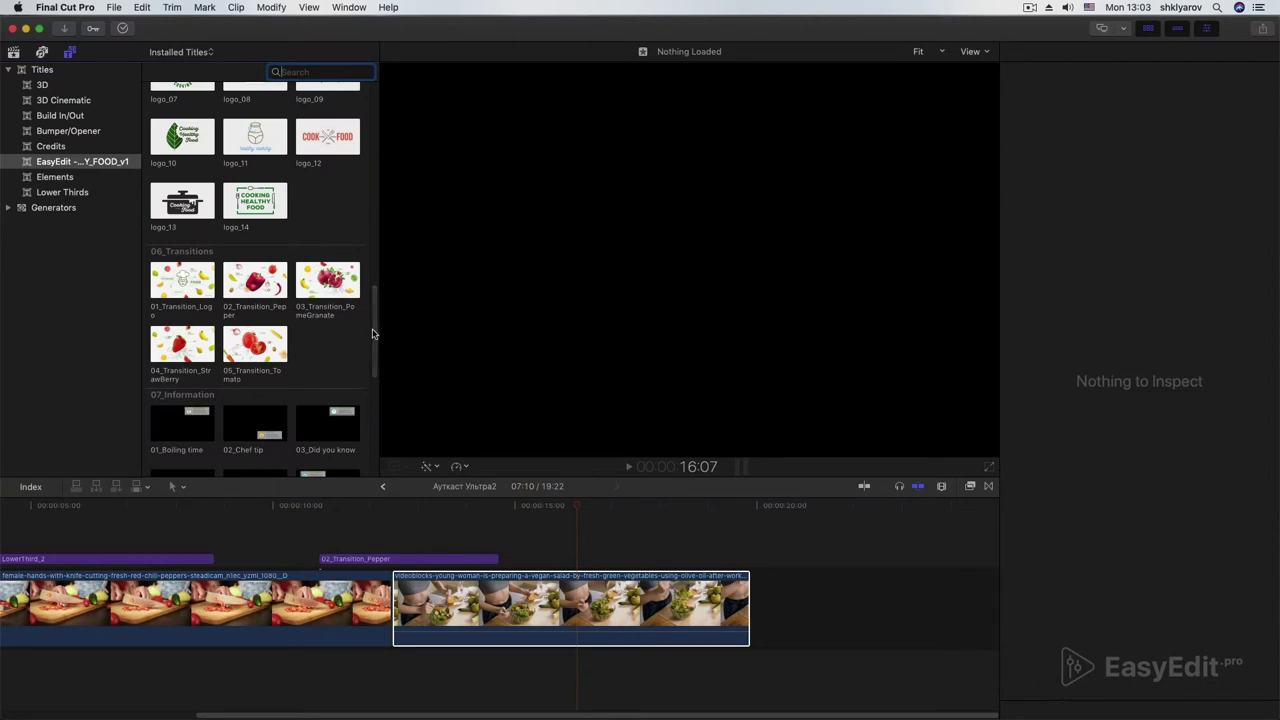
left_click_drag(374, 335, 377, 409)
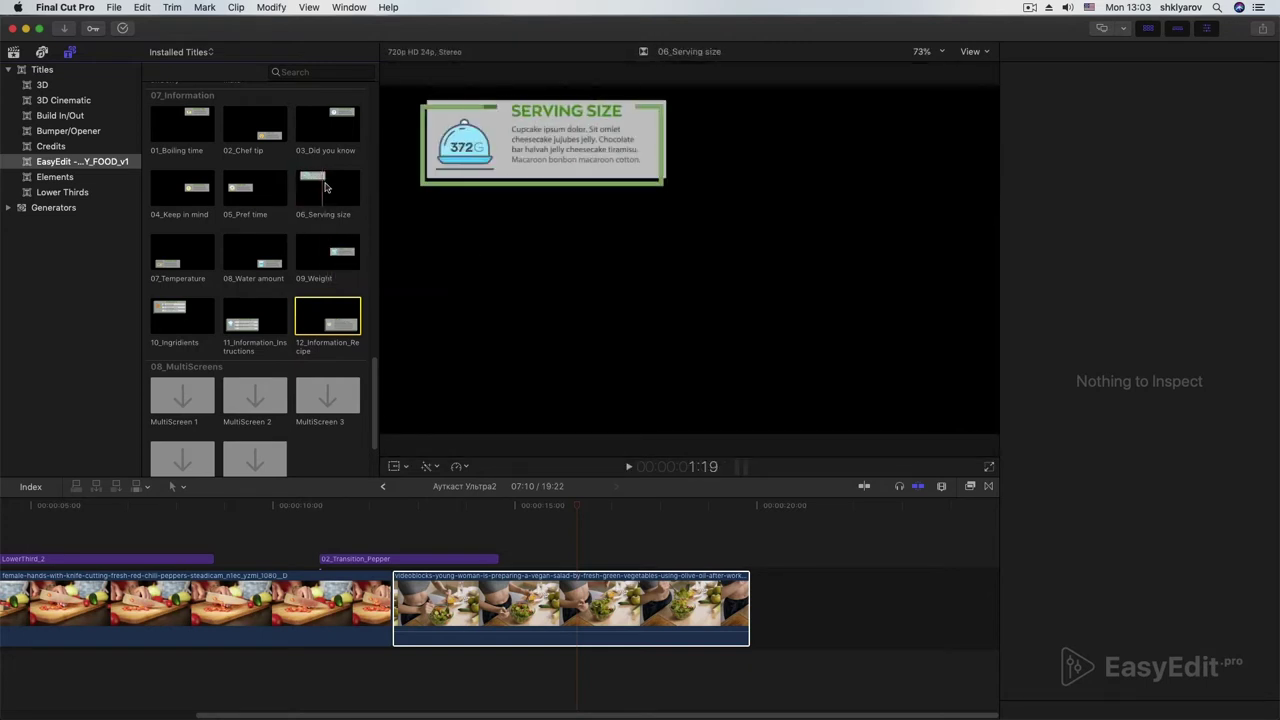
scroll(250, 200, "up", 3)
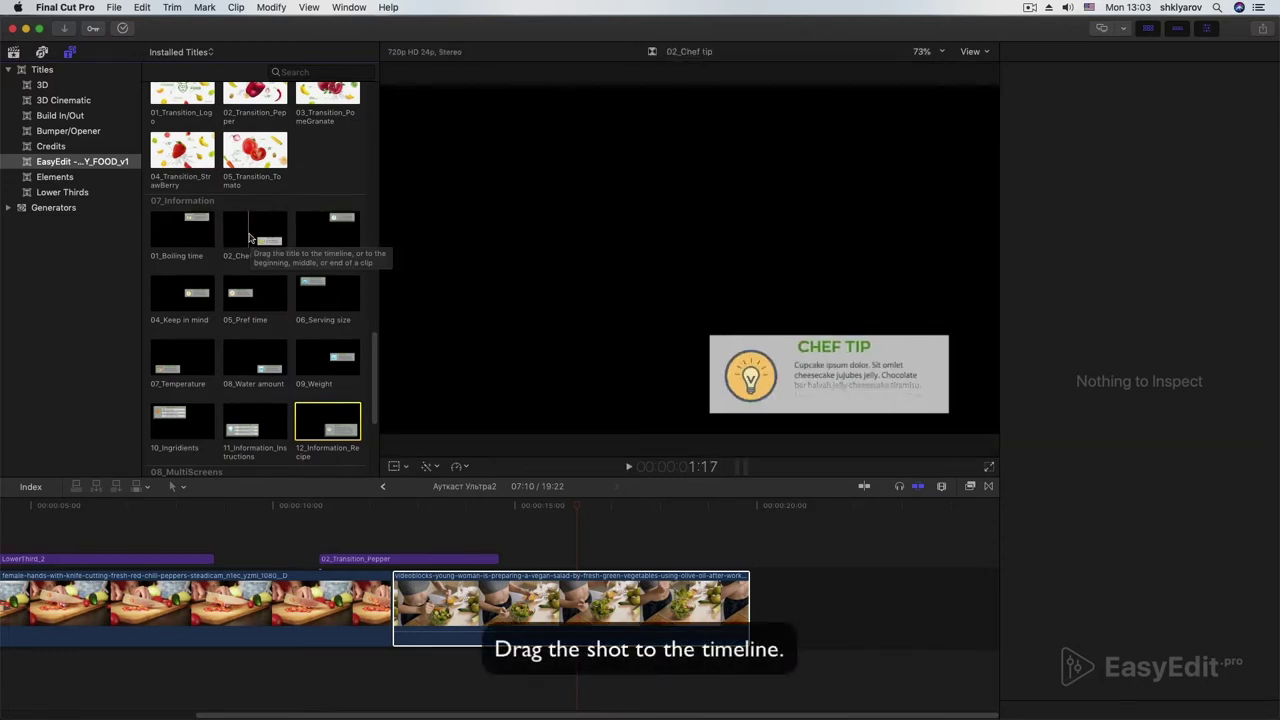
left_click_drag(250, 237, 574, 508)
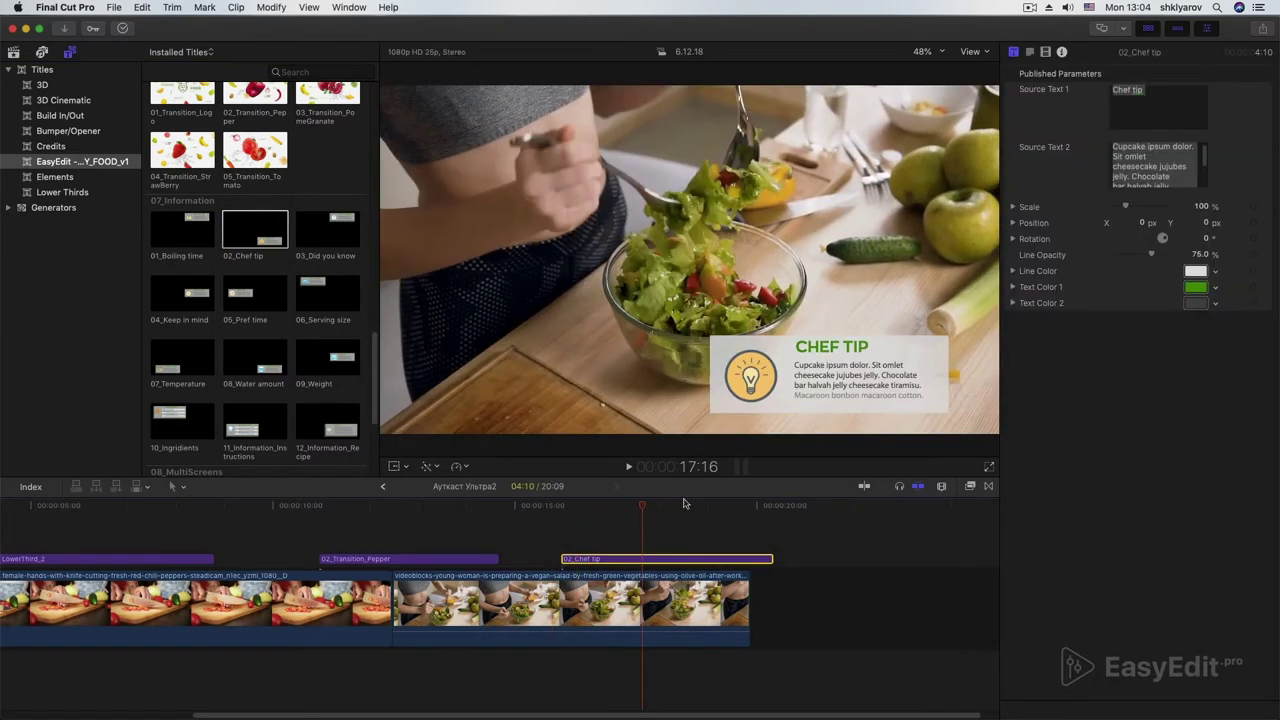
Recolor the Chef tip title with orange-red for Text Color 1, pinkish red for Text Color 2 and light yellow-green for Line Color.
left_click(1196, 287)
left_click(244, 416)
left_click(663, 507)
left_click(1196, 303)
left_click(263, 425)
left_click(1196, 271)
left_click(204, 382)
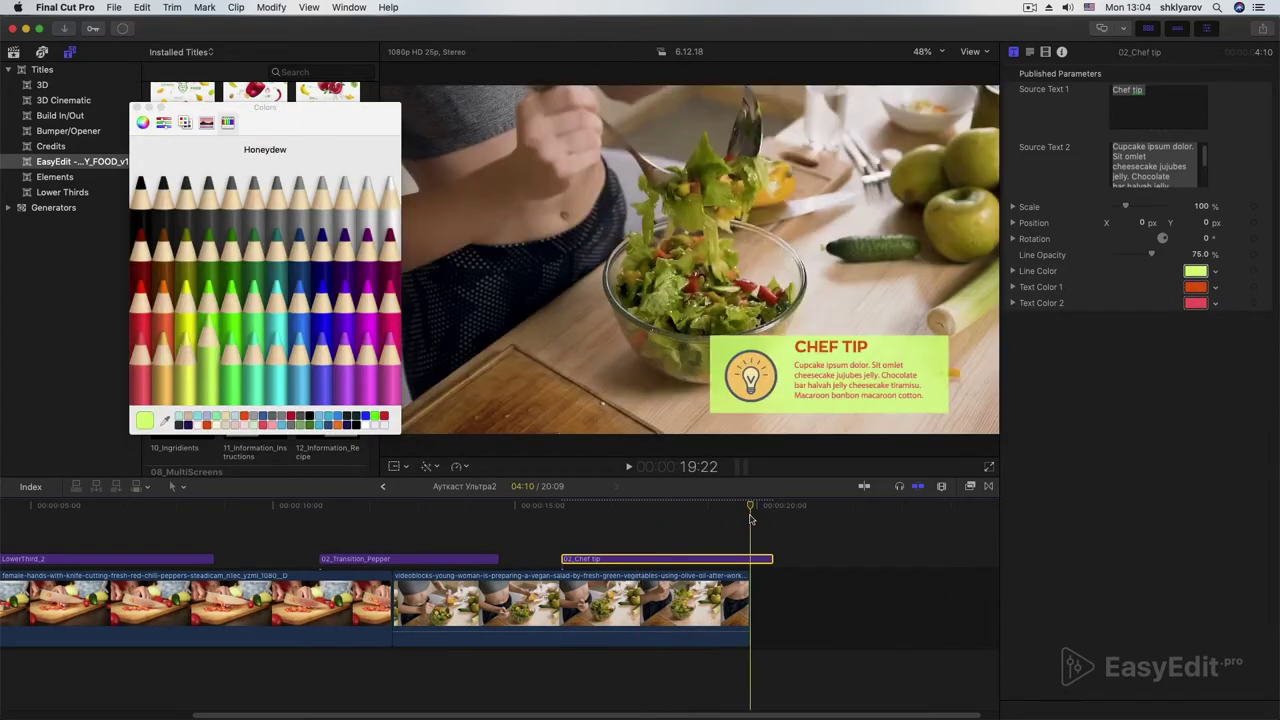
left_click(138, 107)
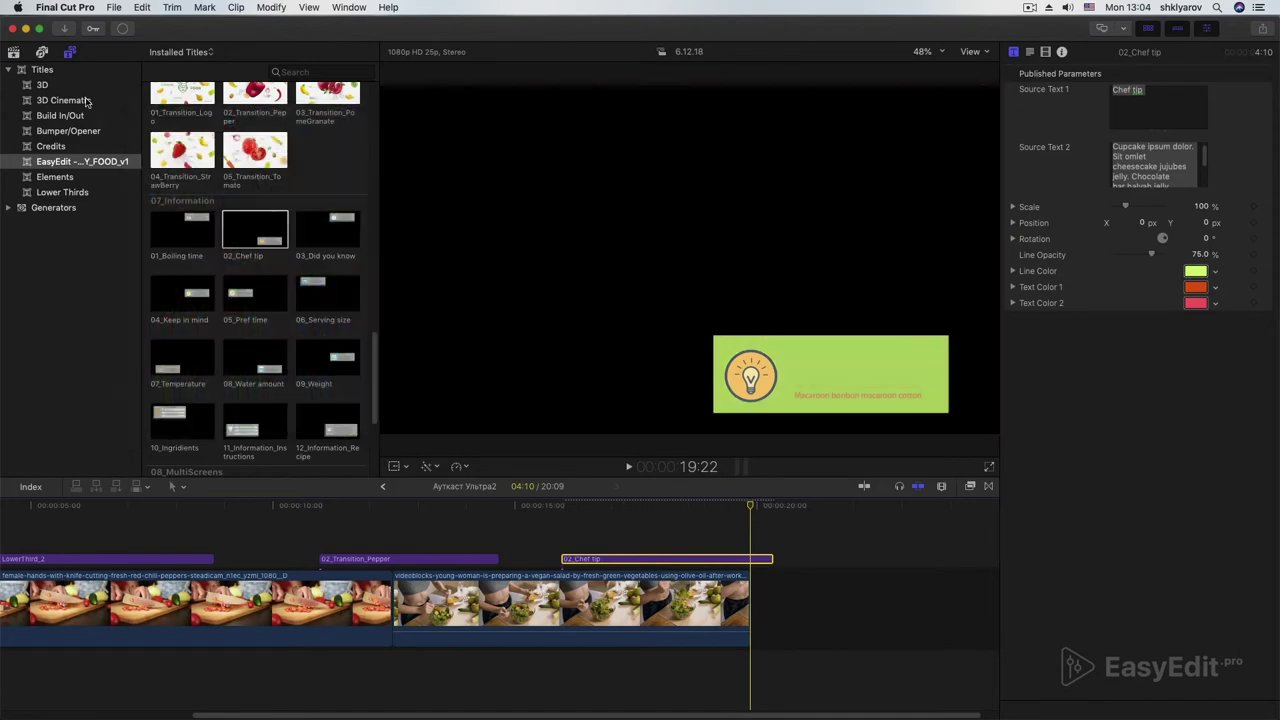
Append the selected part of the middle-aged-woman vegetable-salad video clip to the end of the timeline and skim through it.
left_click(13, 53)
left_click(197, 362)
scroll(220, 330, "down", 4)
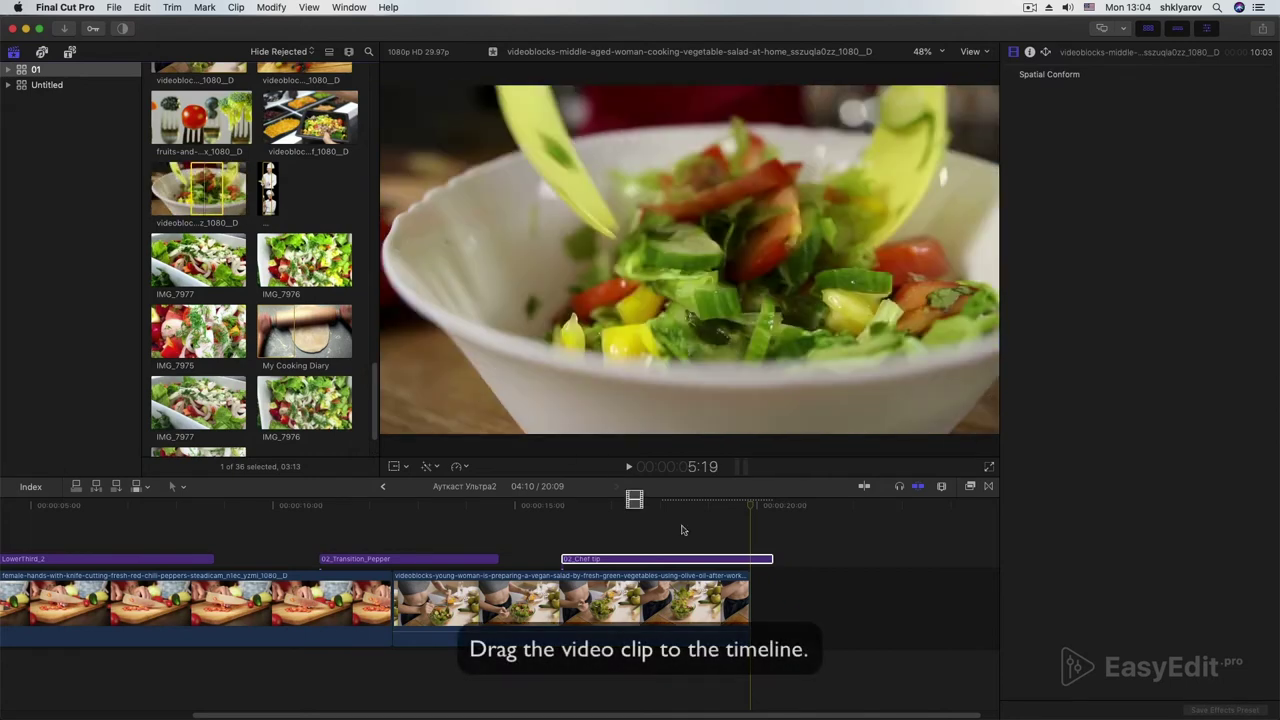
left_click_drag(200, 185, 765, 600)
left_click_drag(751, 508, 841, 519)
scroll(788, 540, "right", 5)
Append the MultiScreen 1 title after the last video clip and move the playhead to where its full layout shows.
left_click(69, 51)
scroll(265, 260, "down", 5)
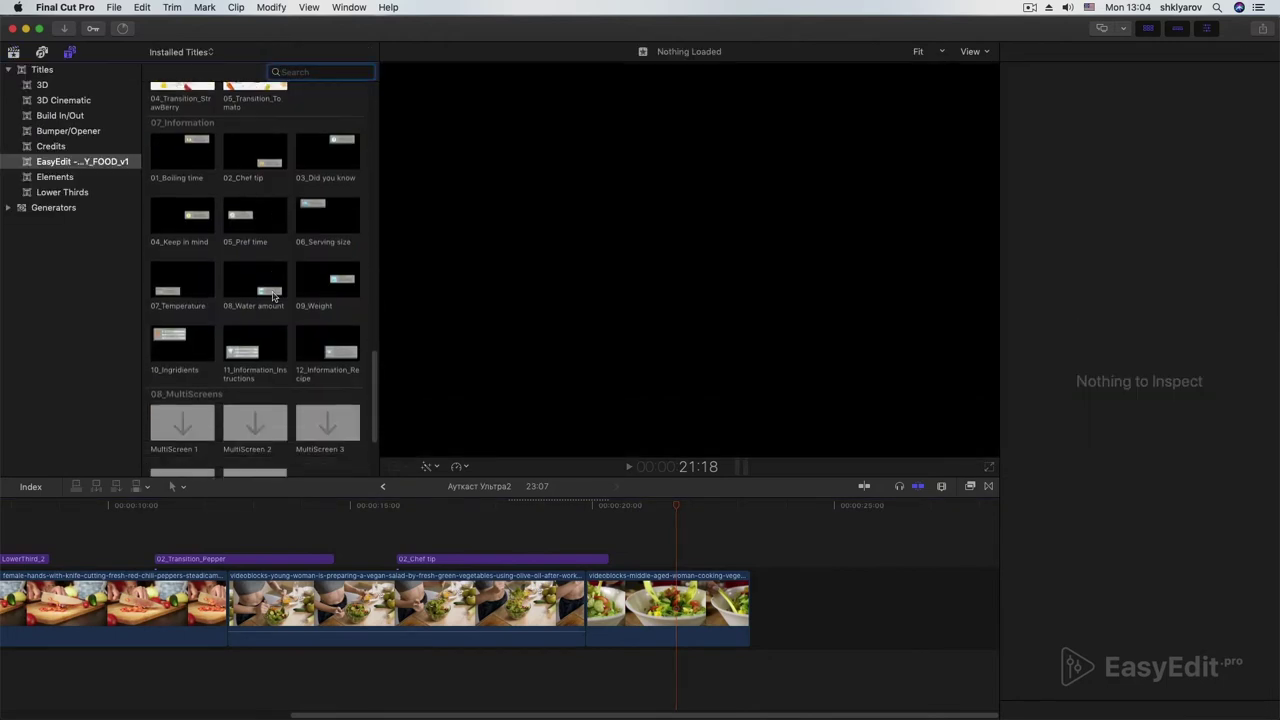
left_click(183, 304)
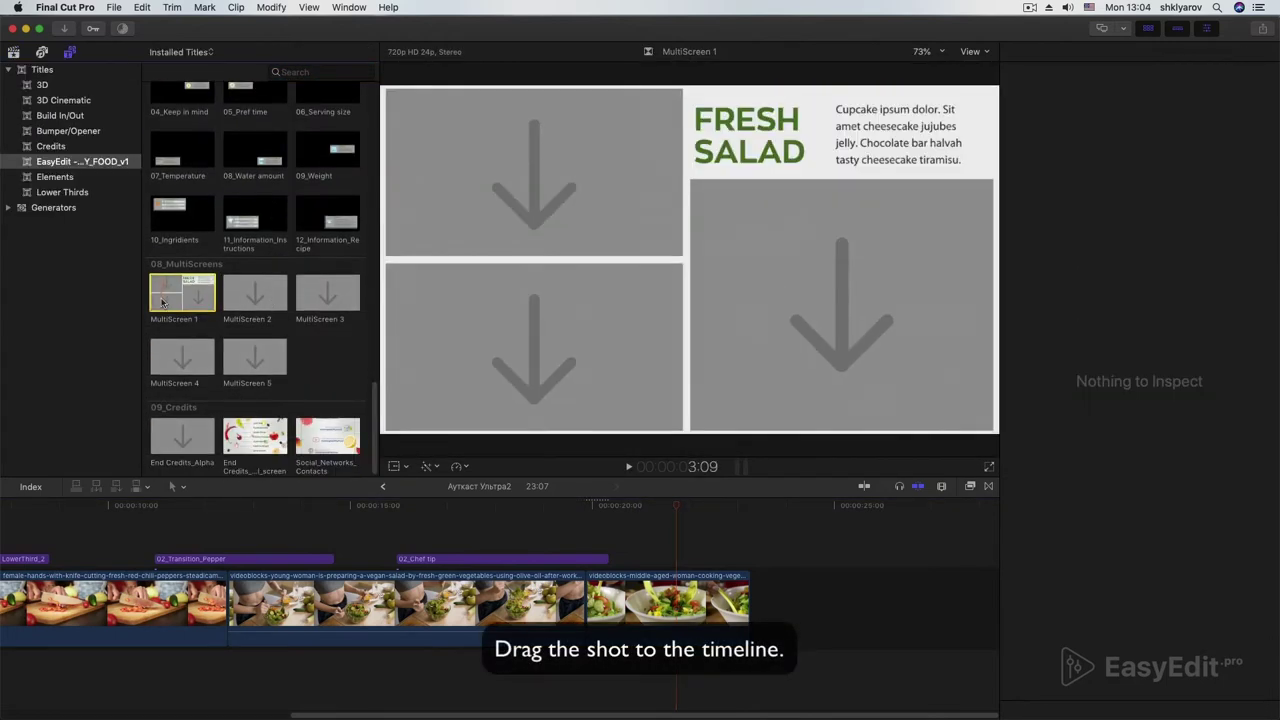
left_click_drag(183, 304, 775, 602)
left_click_drag(672, 507, 868, 528)
scroll(812, 541, "right", 5)
left_click(532, 510)
Choose the fruits-and-vegetables clip from the library as the source for the MultiScreen title's first drop zone.
left_click(1178, 401)
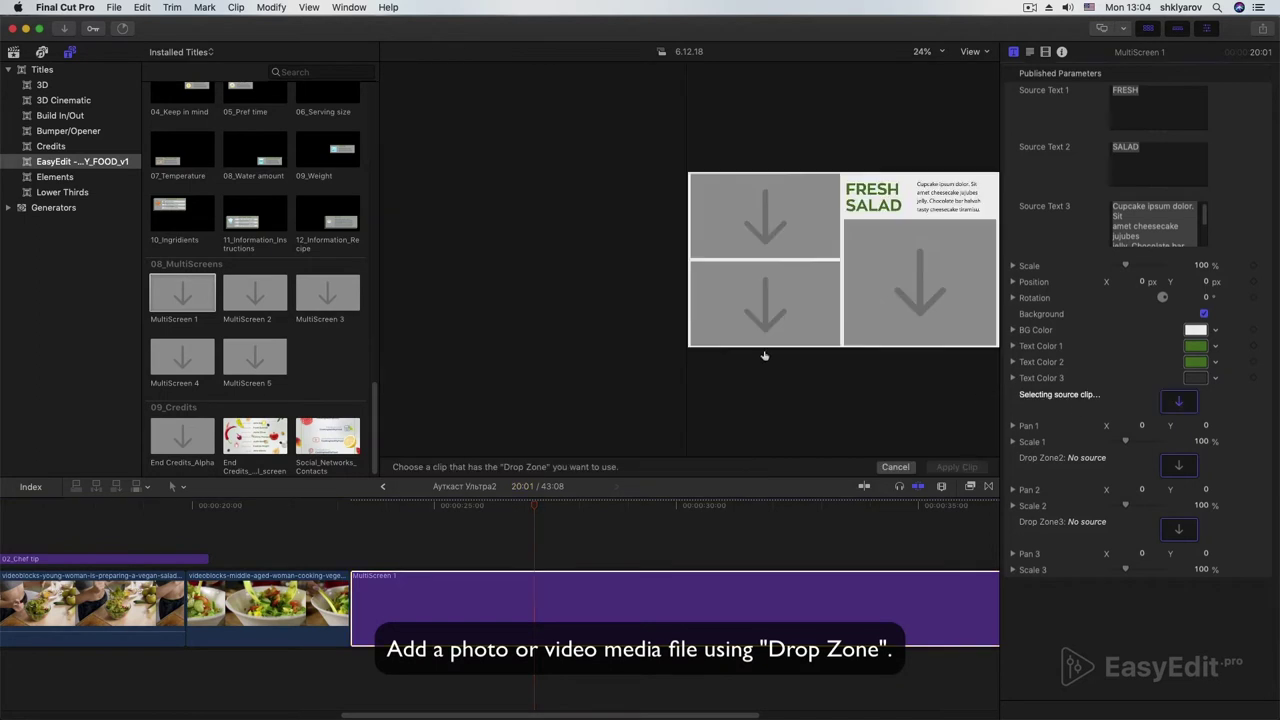
left_click(13, 53)
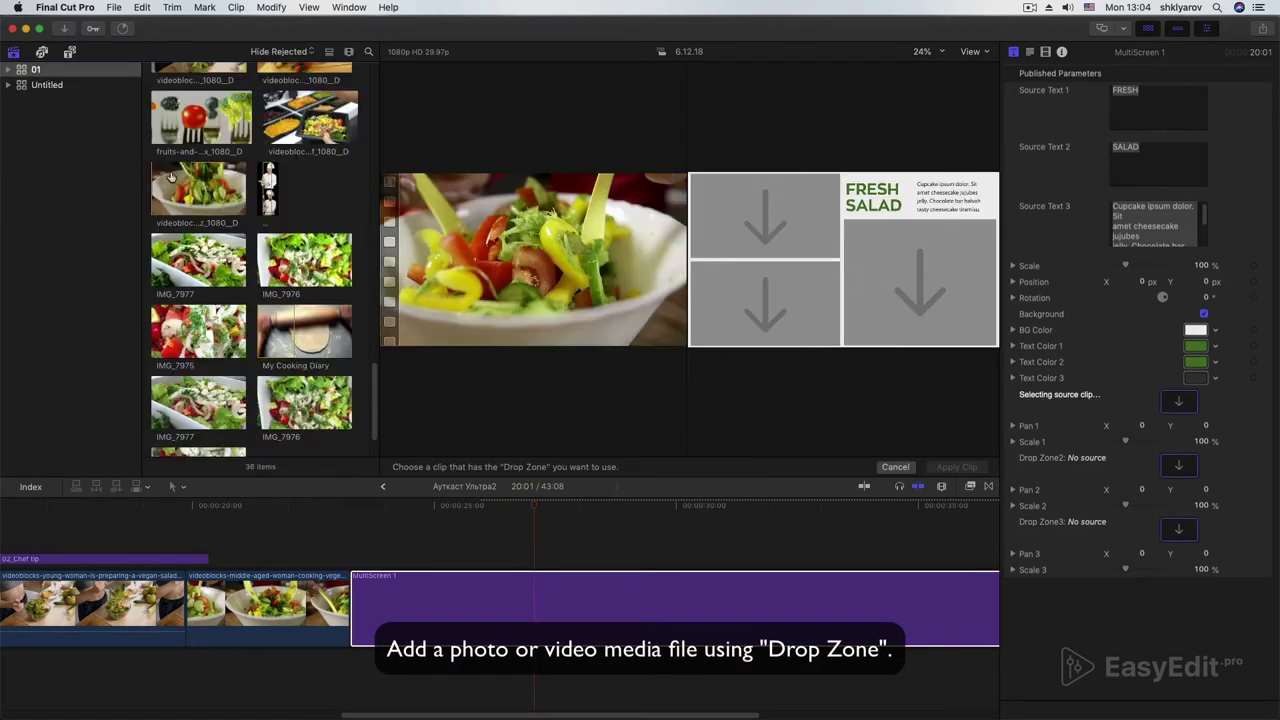
scroll(175, 180, "up", 1)
left_click(178, 147)
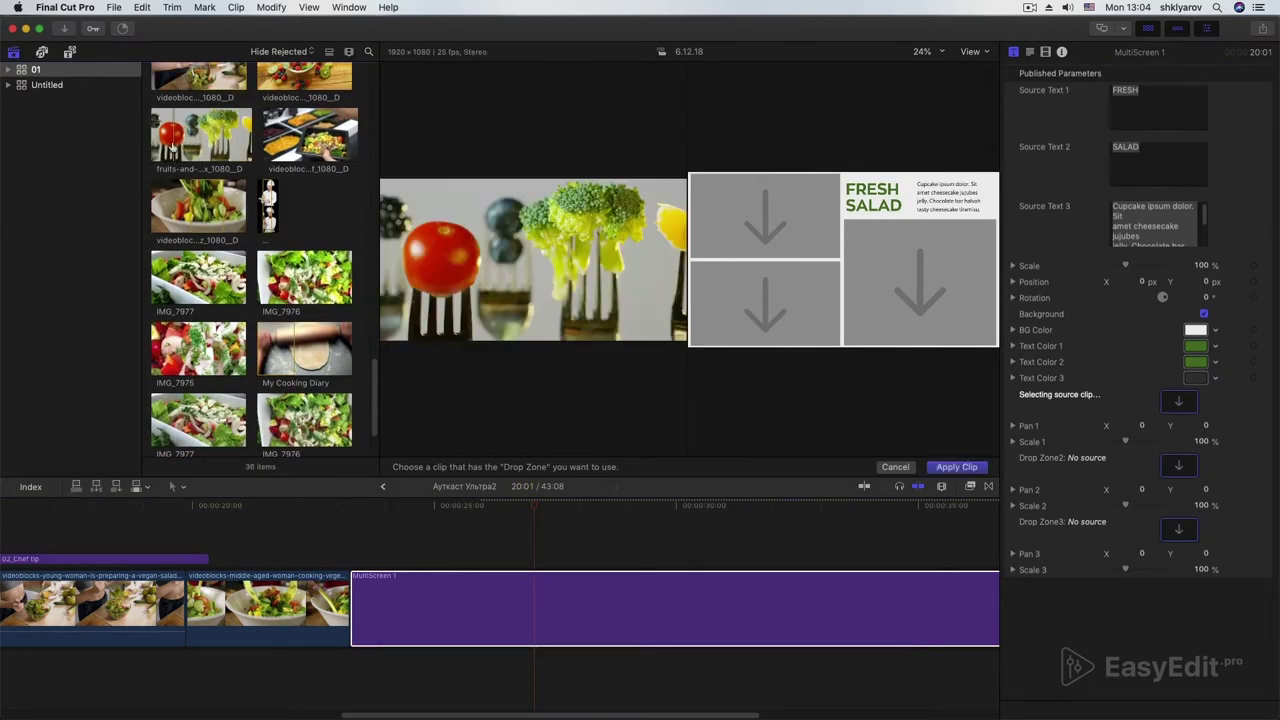
left_click(180, 147)
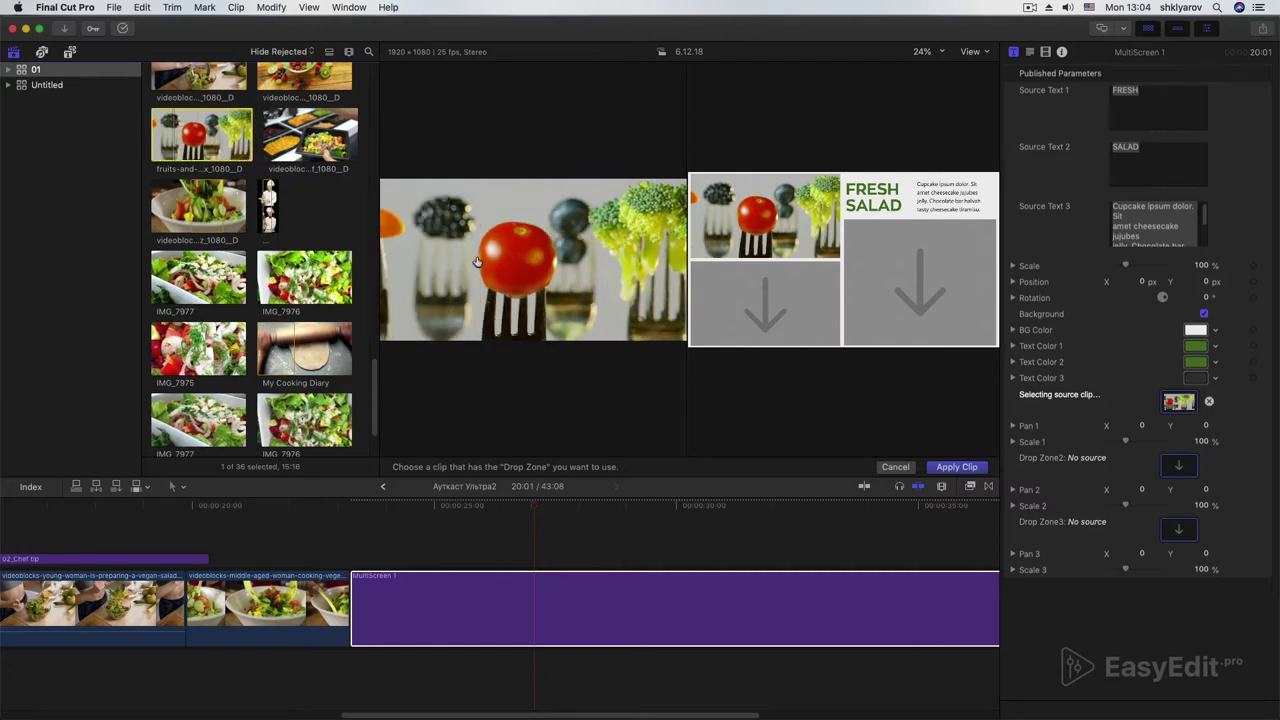
left_click_drag(465, 258, 395, 261)
Fill Drop Zone2 of the MultiScreen title with the female-chef clip of vegetables being cut.
left_click(1180, 466)
scroll(258, 313, "up", 2)
scroll(265, 220, "up", 3)
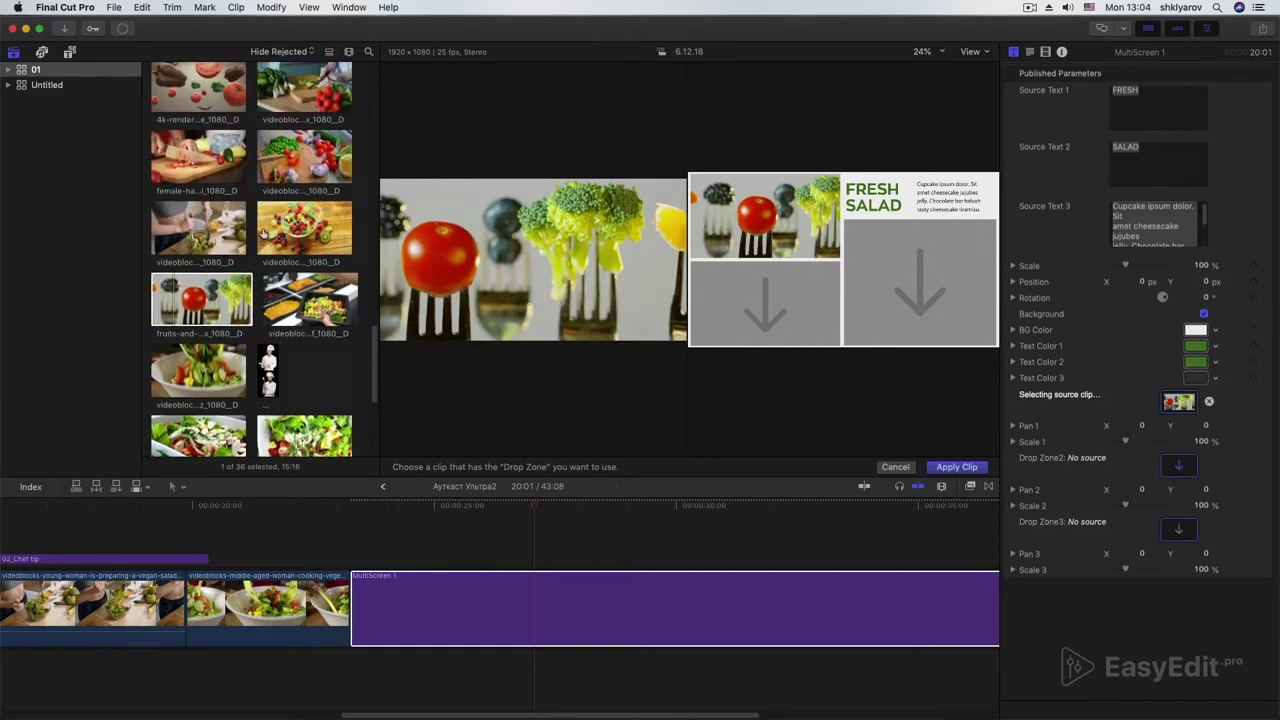
left_click(273, 170)
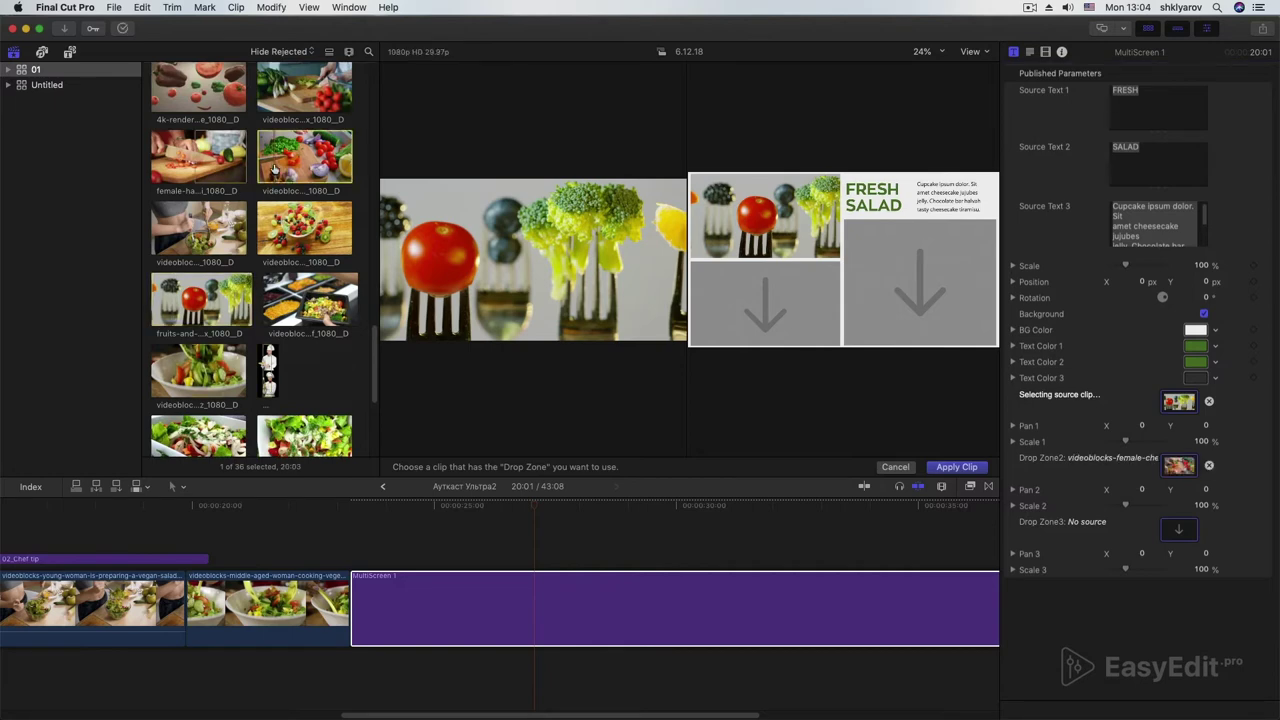
Fill Drop Zone3 with the whole middle-aged-woman vegetable-salad clip, apply the chosen clips and preview the MultiScreen title.
left_click(1178, 529)
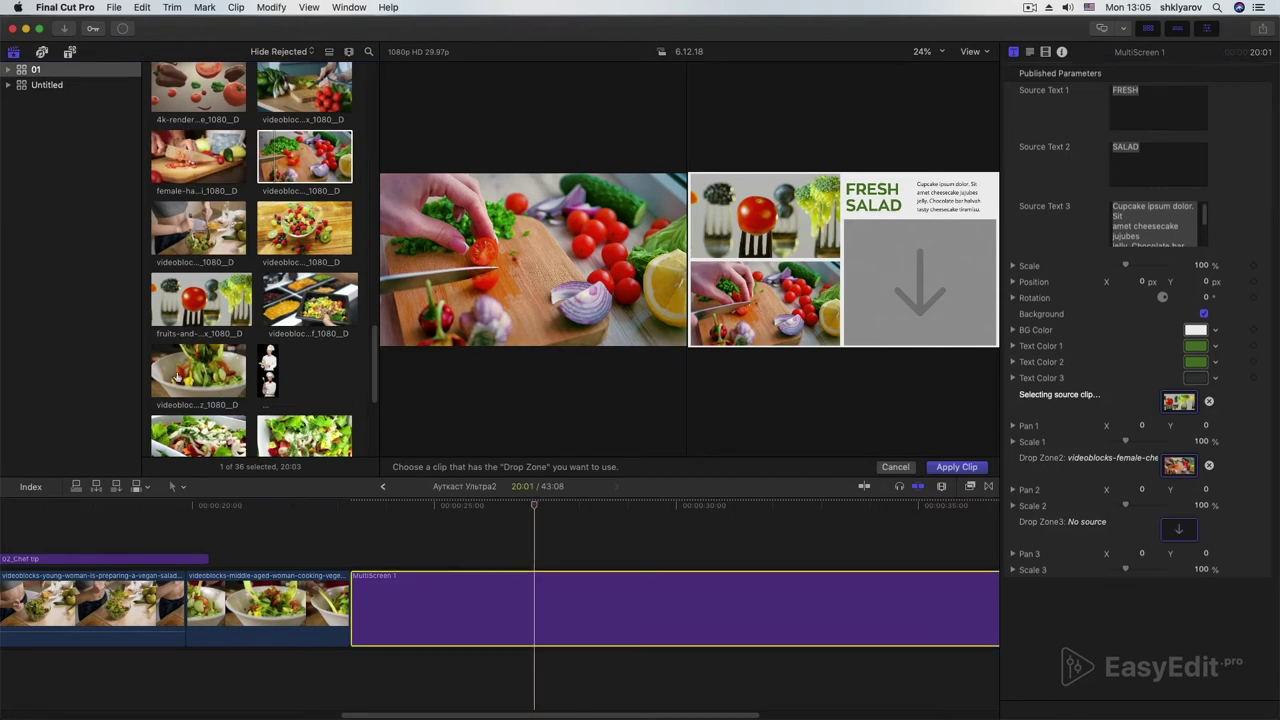
left_click(178, 375)
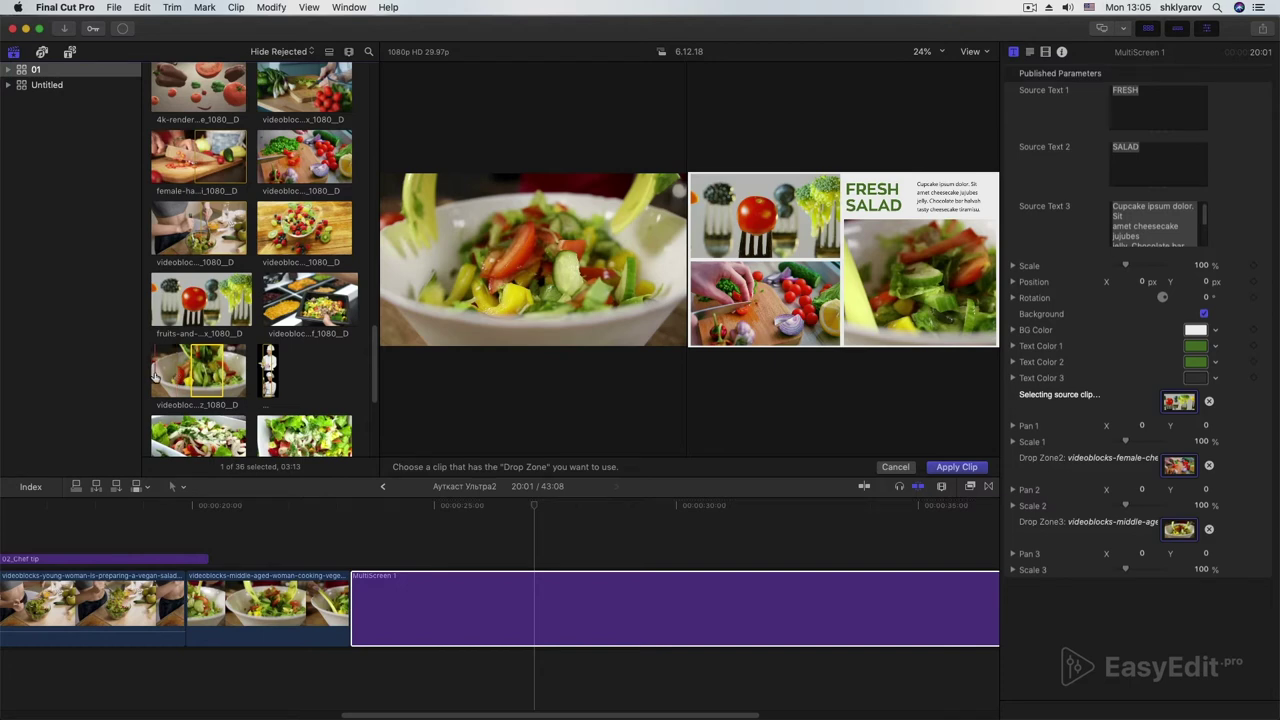
left_click(151, 375)
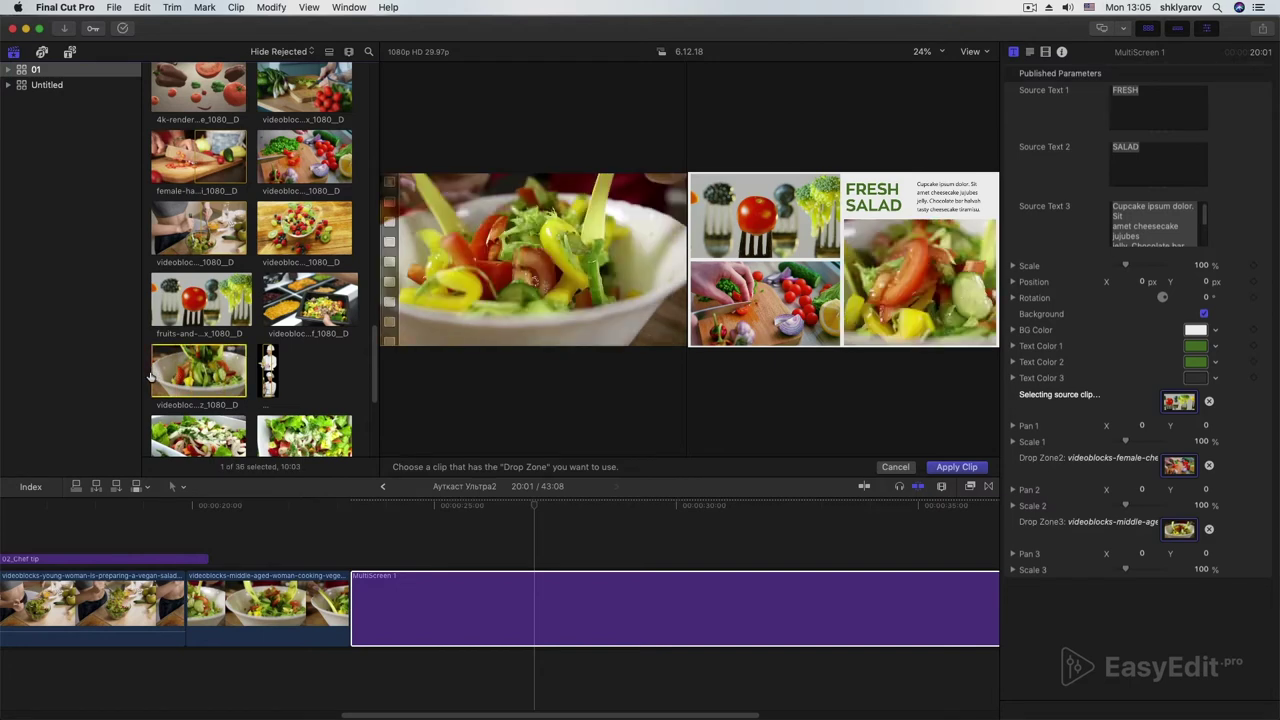
left_click(955, 467)
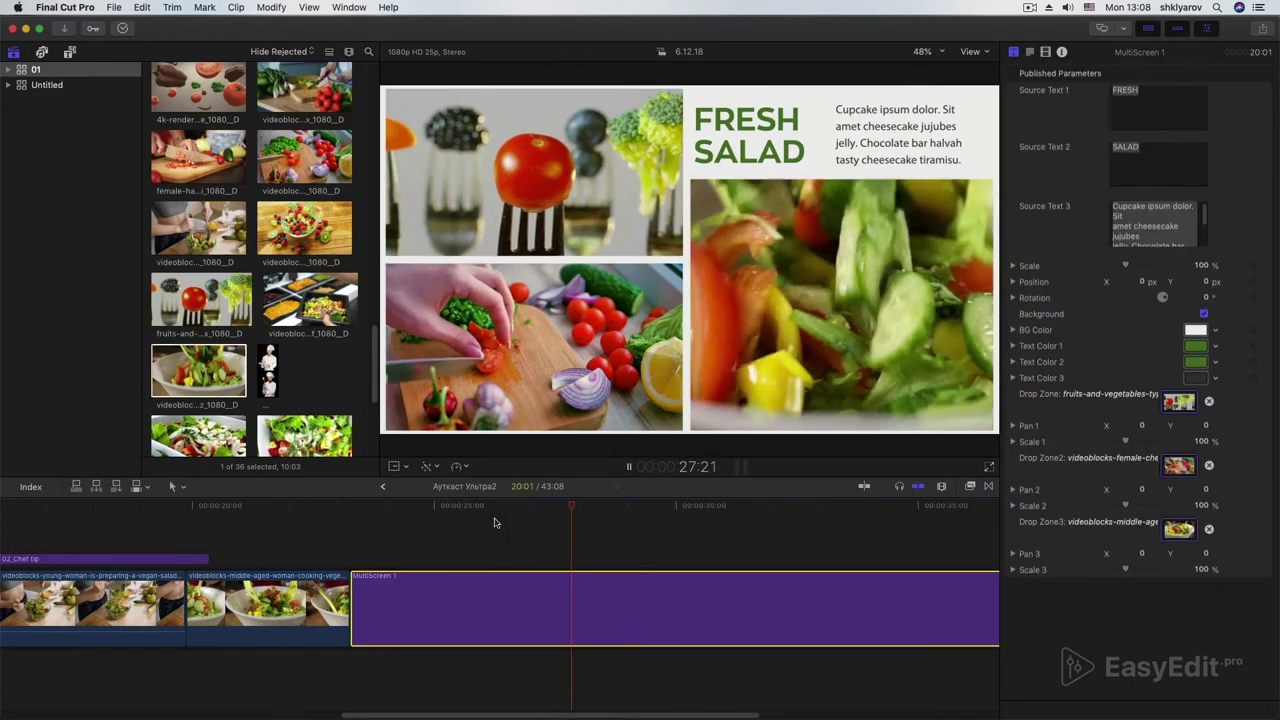
key("space")
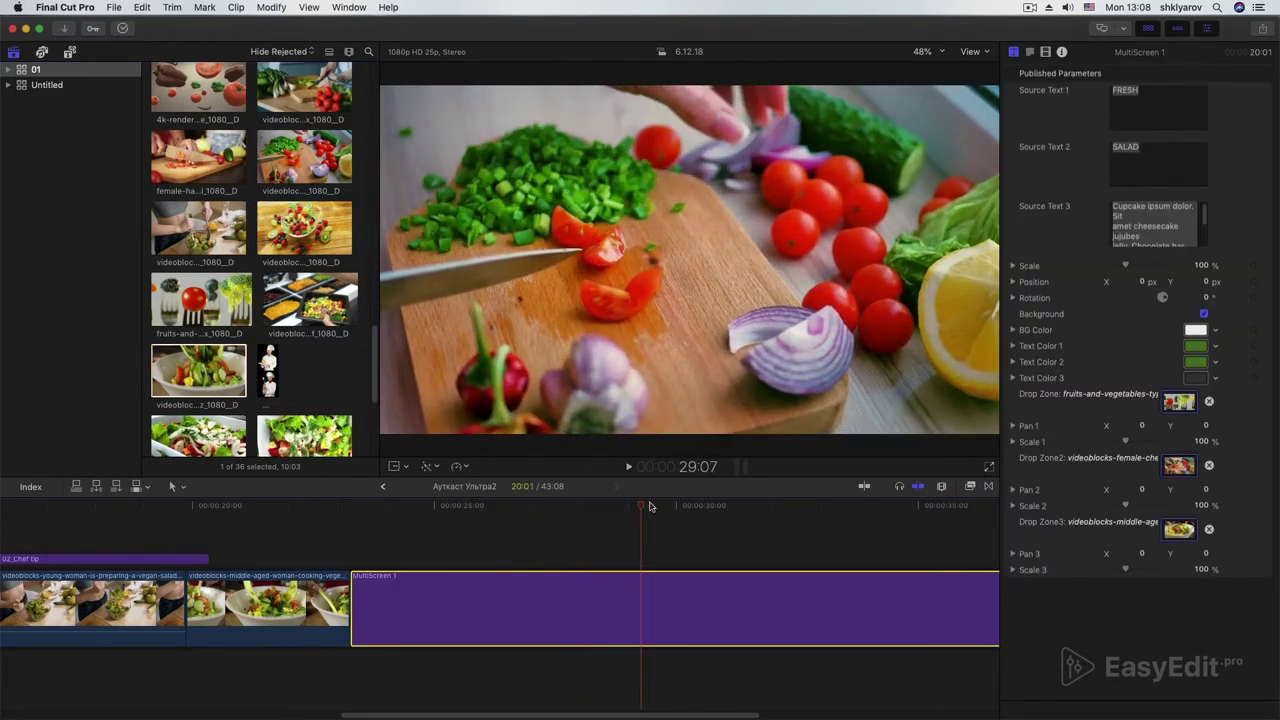
left_click(551, 507)
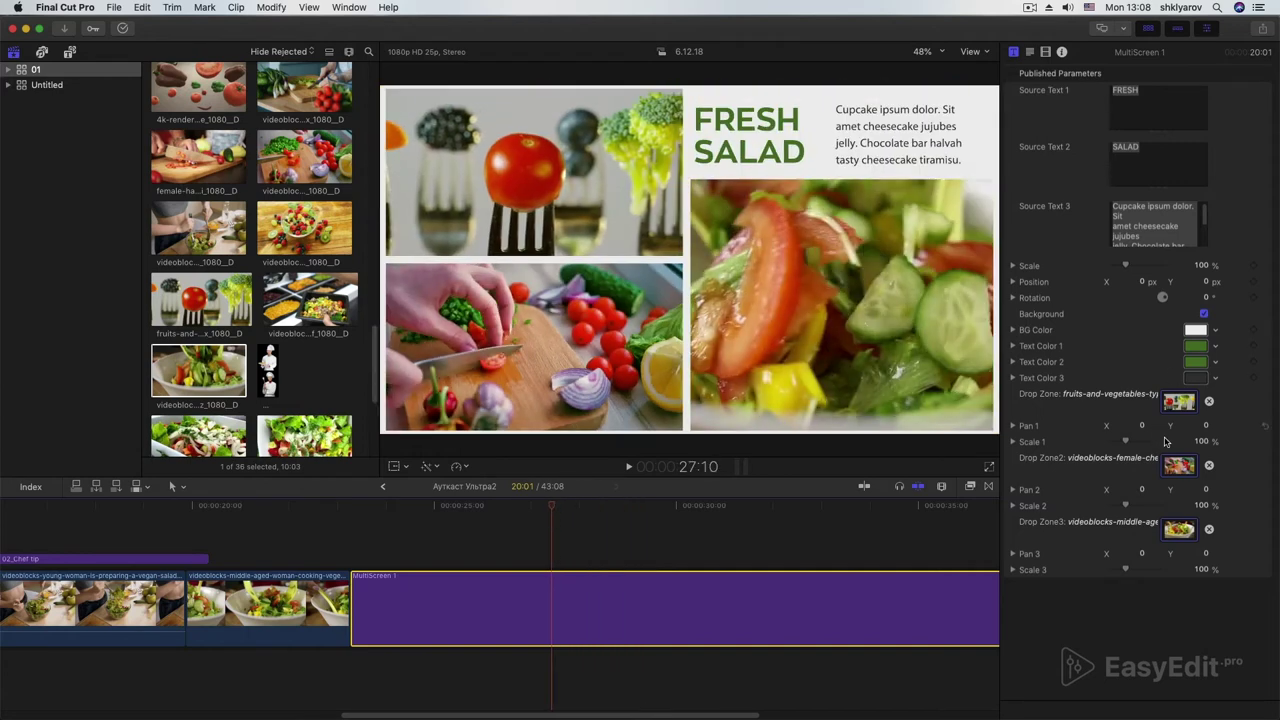
Try a smaller Scale 1 on the first drop zone's media and undo the changes.
left_click_drag(1204, 441, 1204, 443)
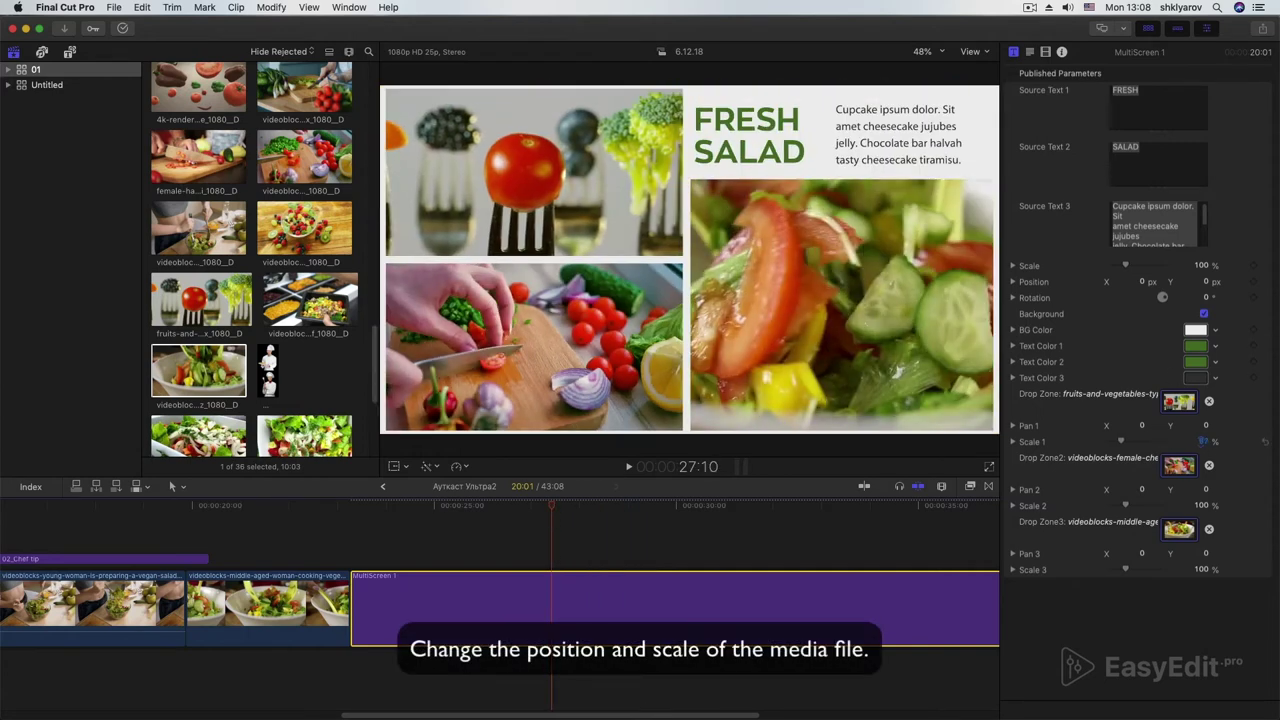
key("Return")
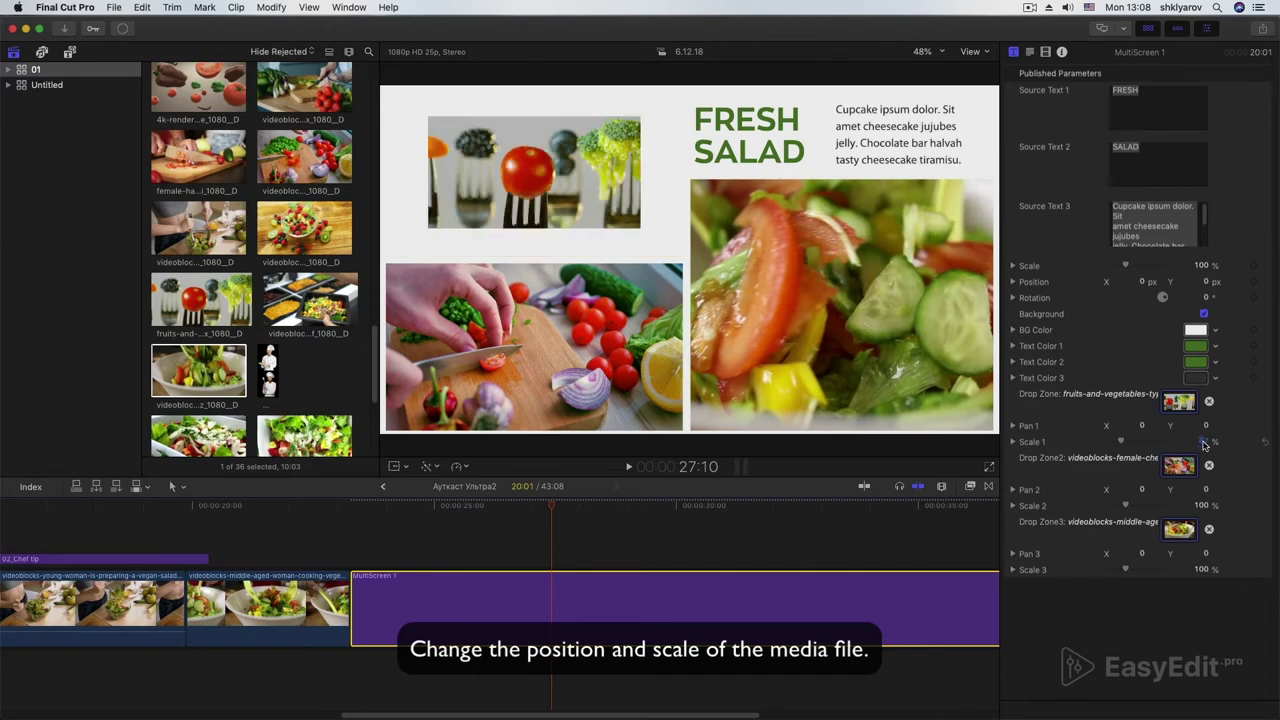
left_click_drag(1204, 444, 1143, 428)
key("super+z")
key("super+z")
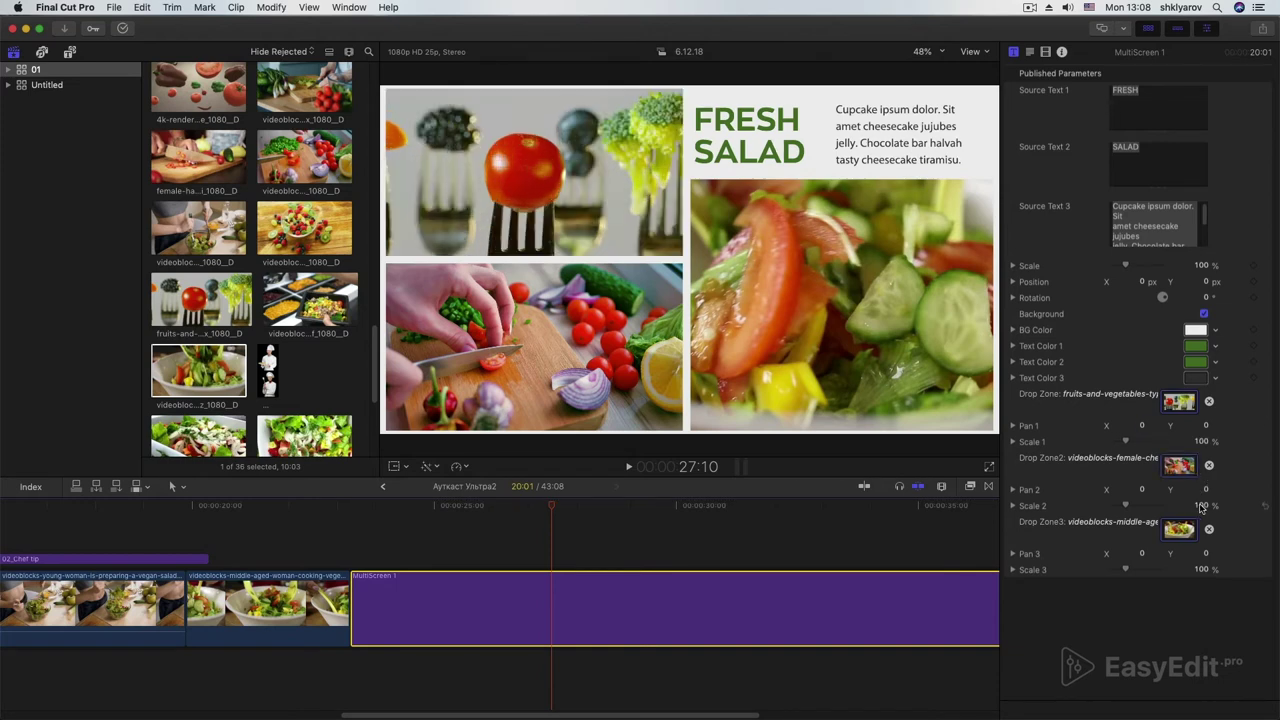
Shorten the MultiScreen 1 title to about 16:07 by trimming its end to the playhead at 39:14.
left_click_drag(1201, 508, 1201, 508)
key("super+minus")
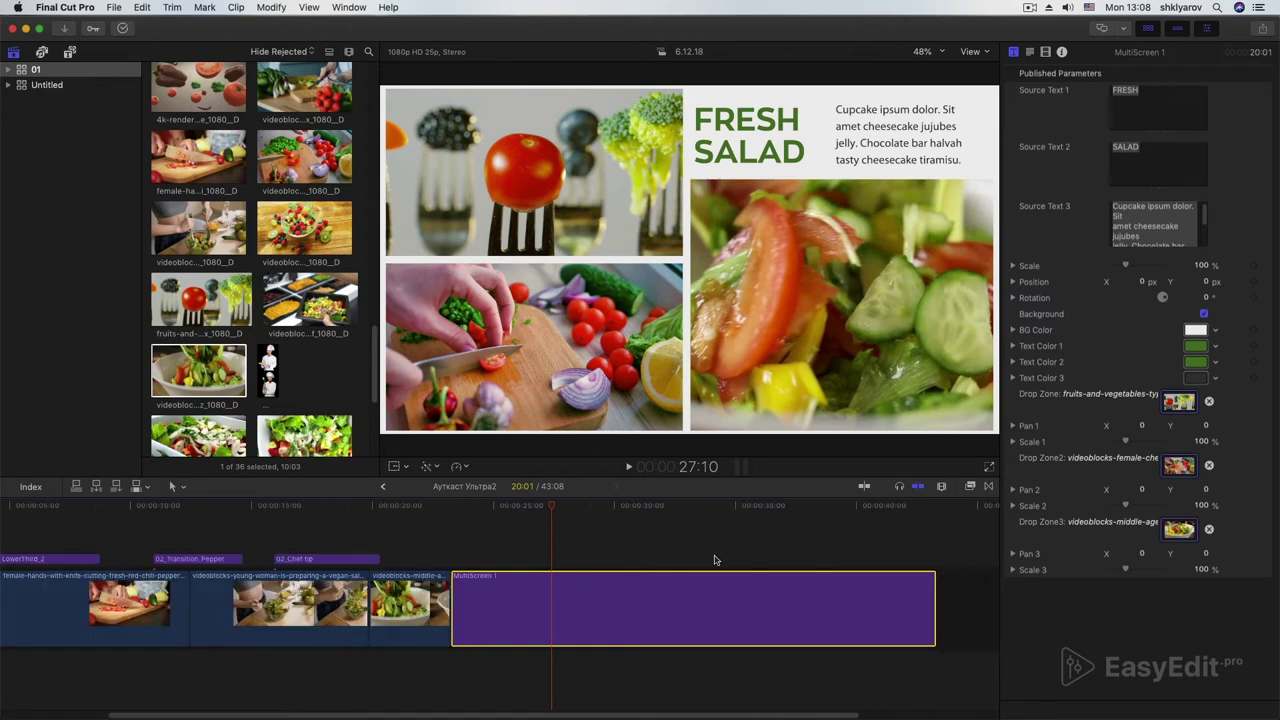
left_click_drag(555, 508, 845, 532)
left_click_drag(931, 600, 846, 517)
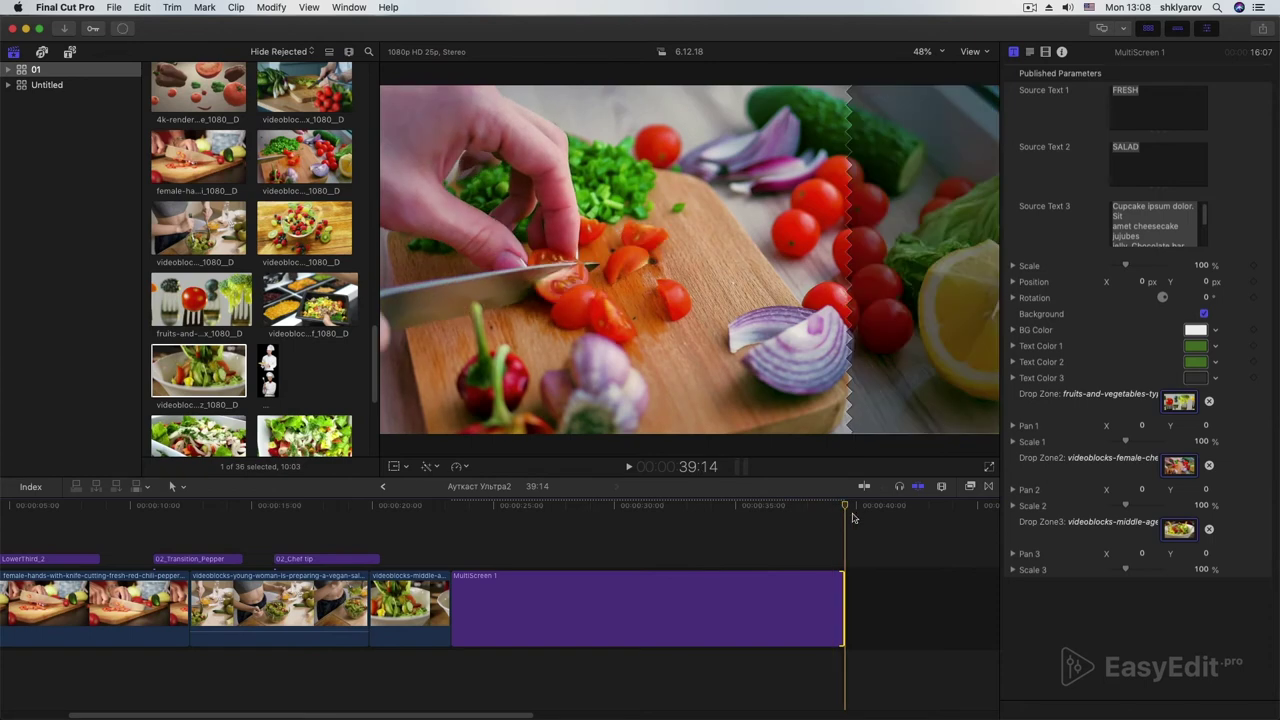
Append the IMG_7976 salad clip from the library to the storyline directly after the MultiScreen 1 title.
scroll(318, 441, "down", 5)
left_click(318, 312)
left_click_drag(318, 312, 880, 605)
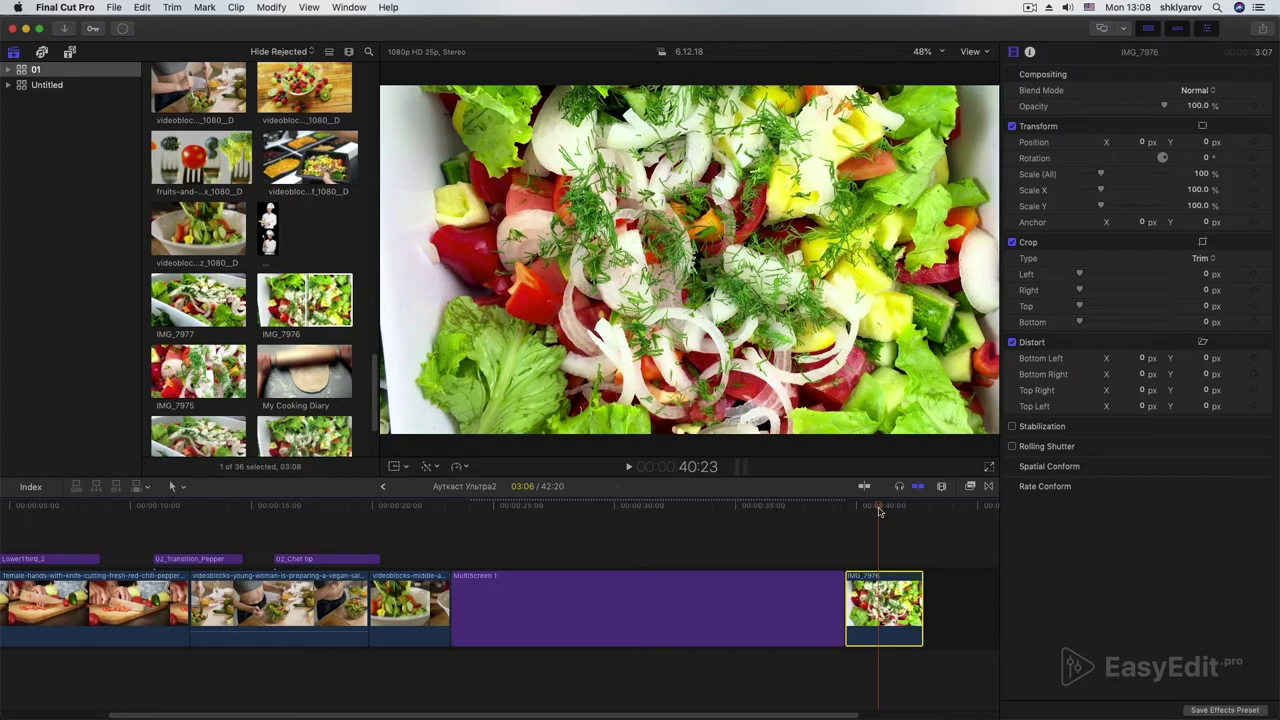
Add the SHOT_07 logo title from the EasyEdit openers above the end of the MultiScreen 1 title.
scroll(878, 517, "right", 5)
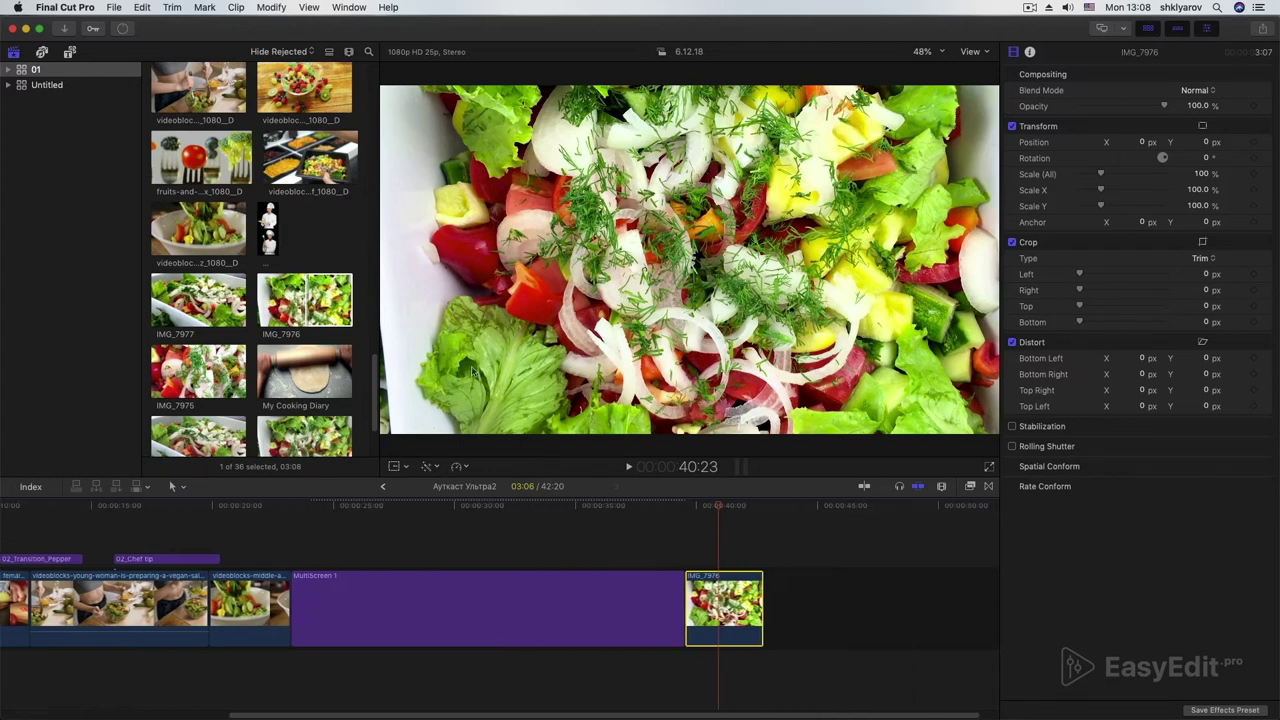
left_click(69, 52)
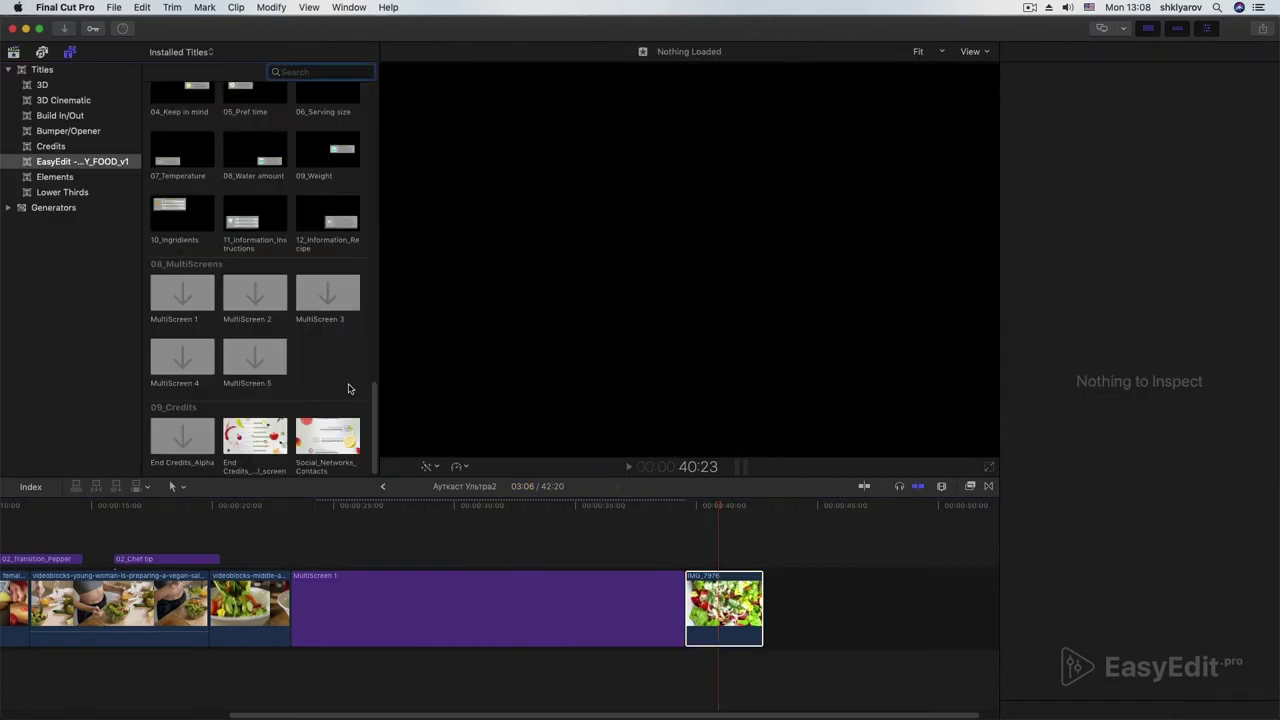
left_click_drag(375, 409, 365, 266)
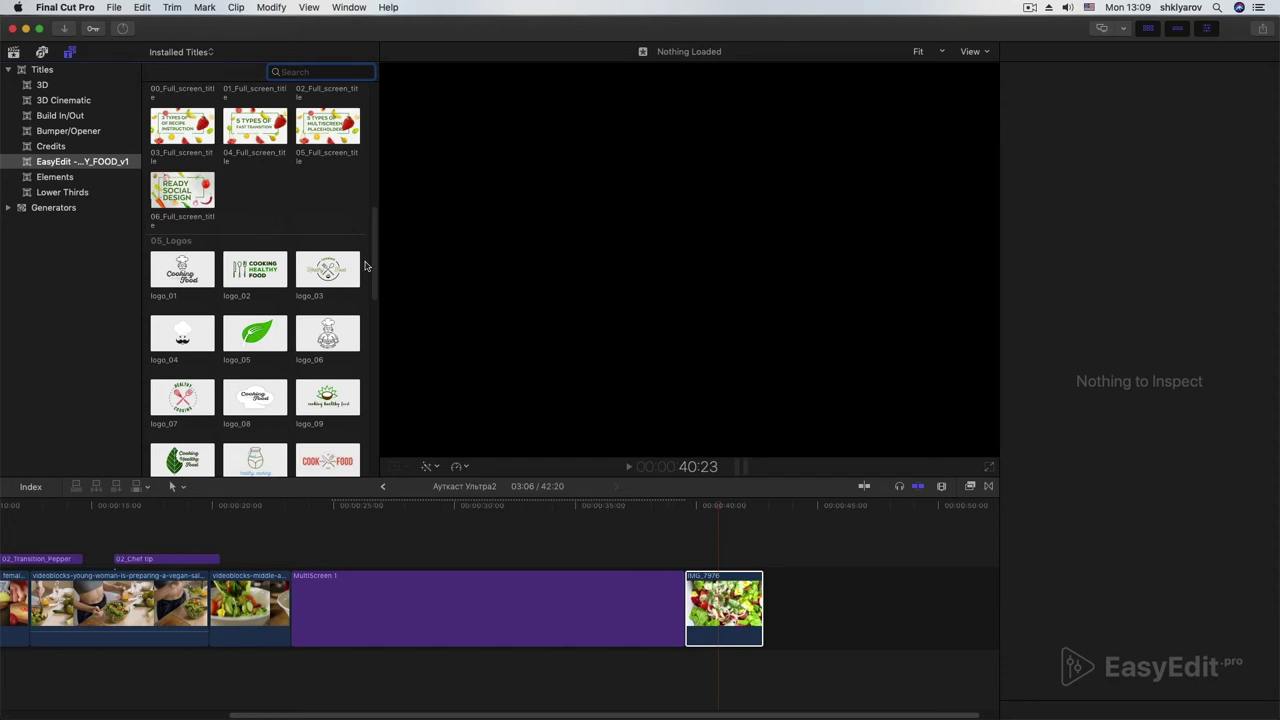
left_click_drag(365, 266, 377, 166)
left_click(320, 252)
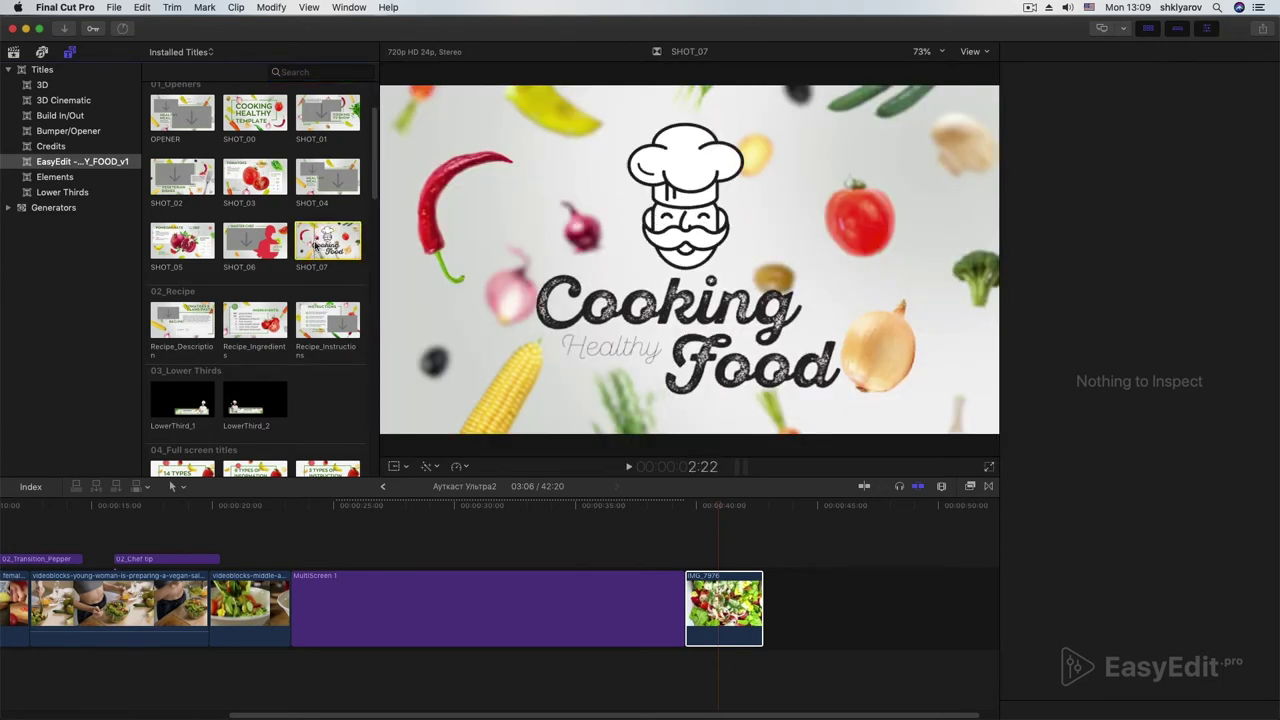
left_click_drag(316, 246, 568, 550)
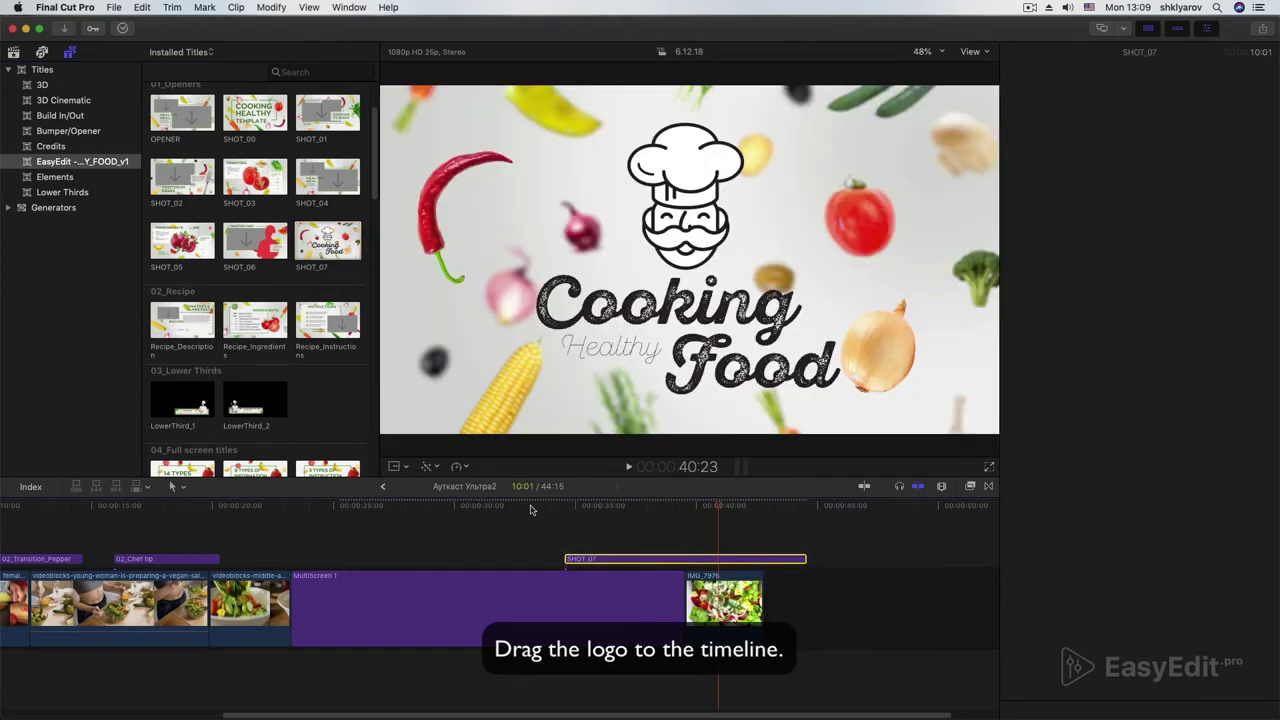
Move the SHOT_07 title earlier and trim its end to the end of MultiScreen 1, for a duration of 6:20.
left_click(530, 510)
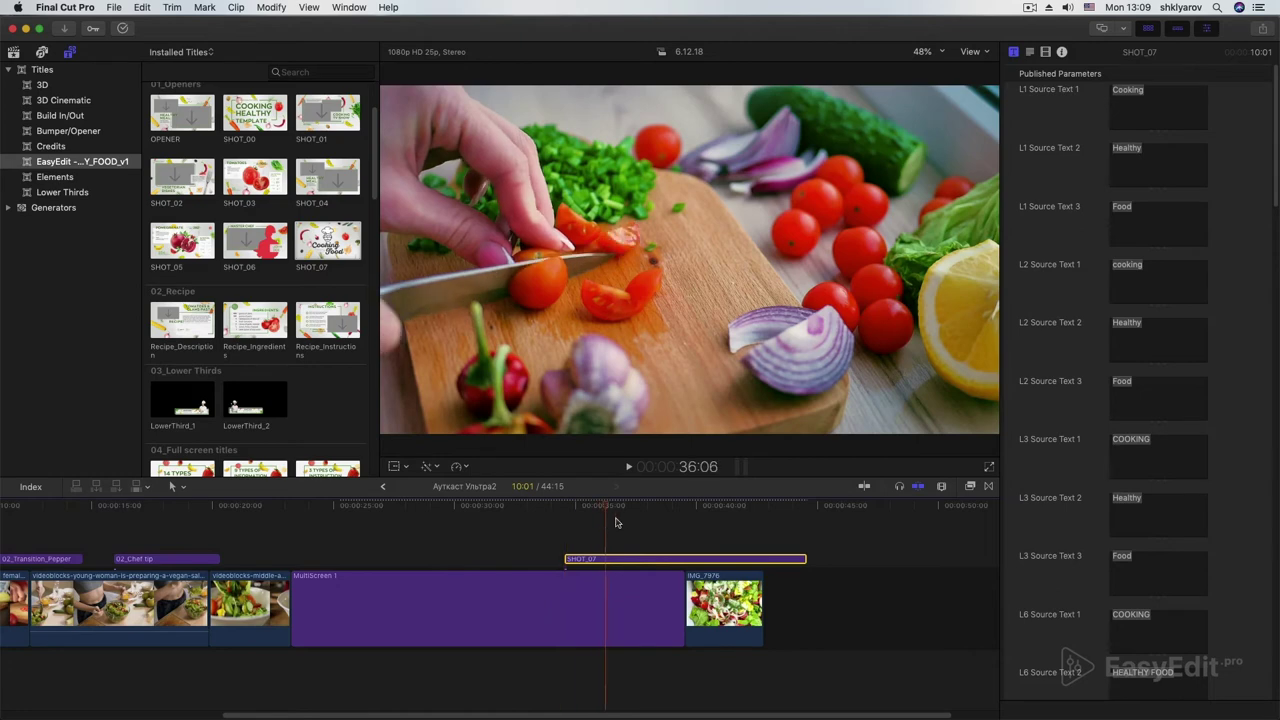
left_click_drag(605, 561, 561, 561)
left_click_drag(765, 560, 682, 560)
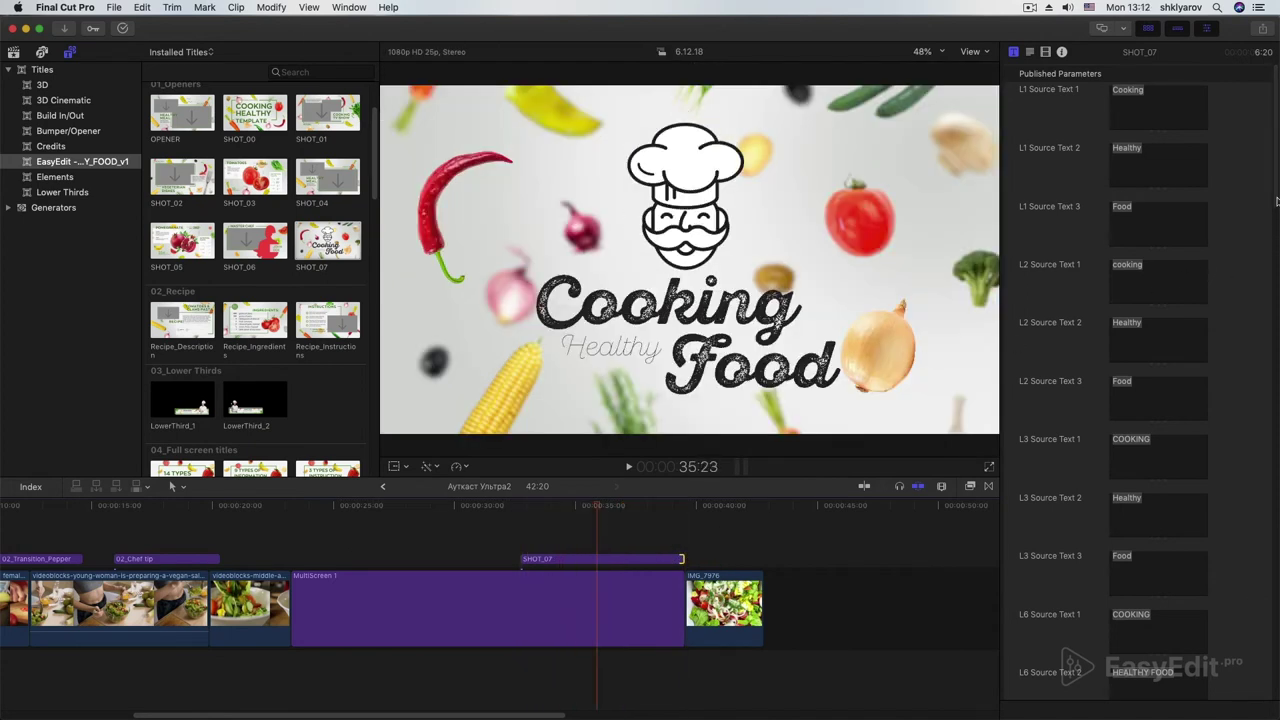
Try Logo 6 and Logo 10 as the logo of the SHOT_07 title.
left_click_drag(1277, 201, 1274, 588)
left_click(1193, 363)
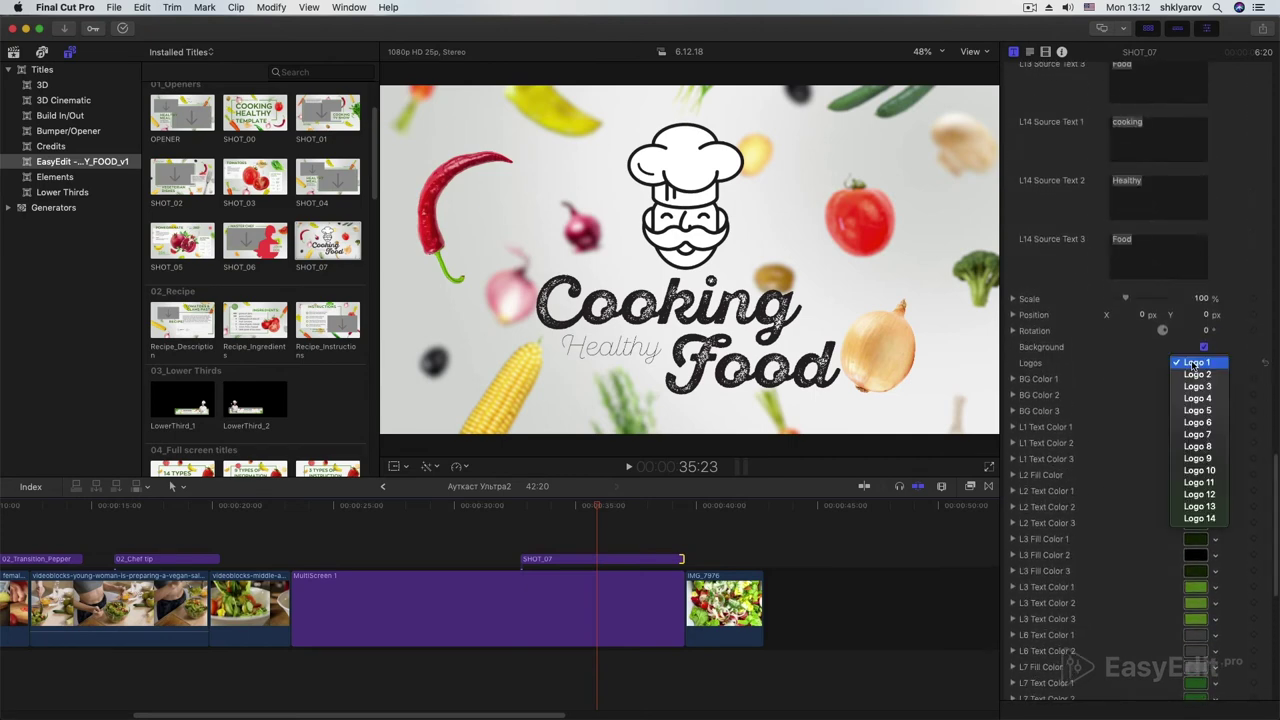
left_click(1194, 426)
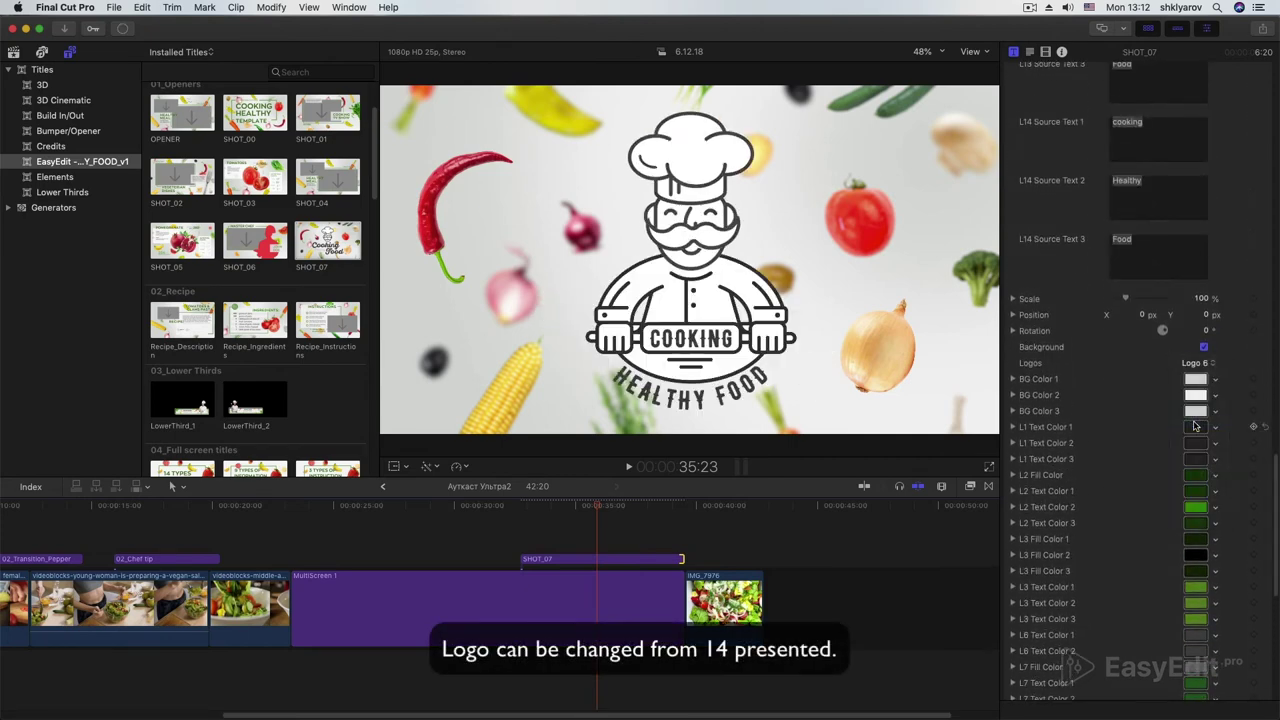
left_click(1193, 365)
left_click(1199, 410)
Set the SHOT_07 title's logo to Logo 13 and turn off its background.
left_click(1193, 363)
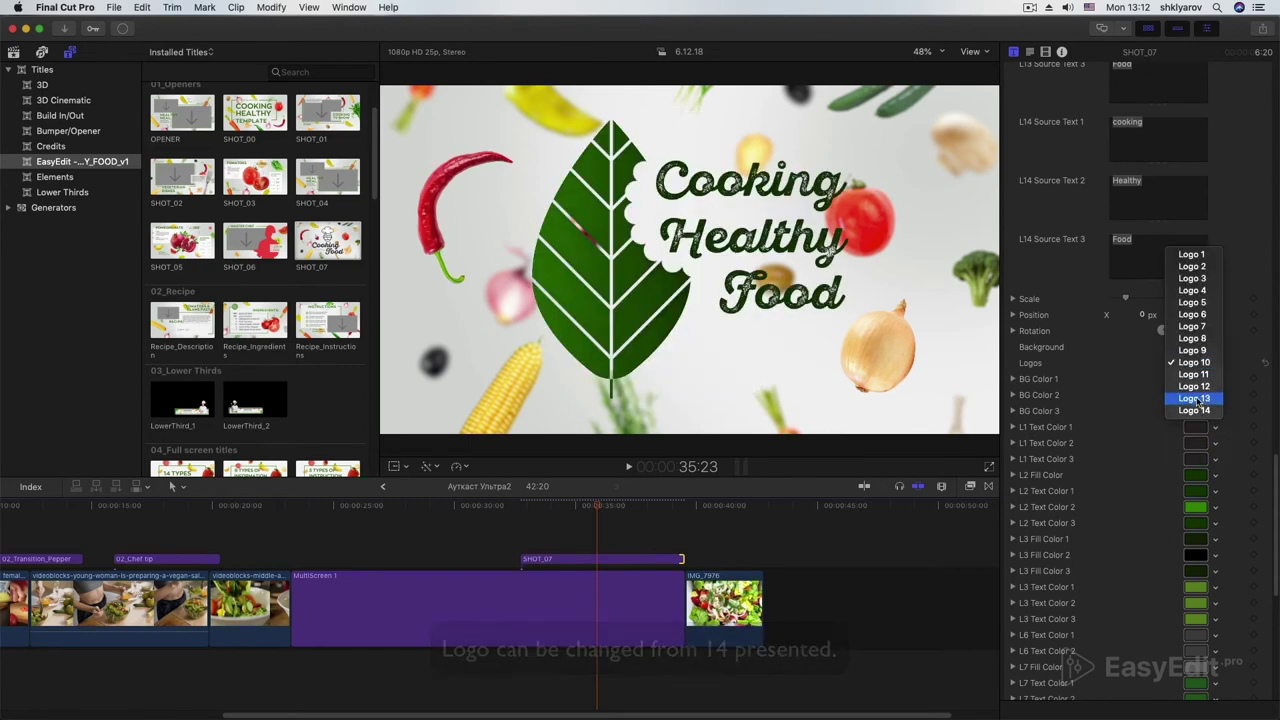
left_click(1199, 400)
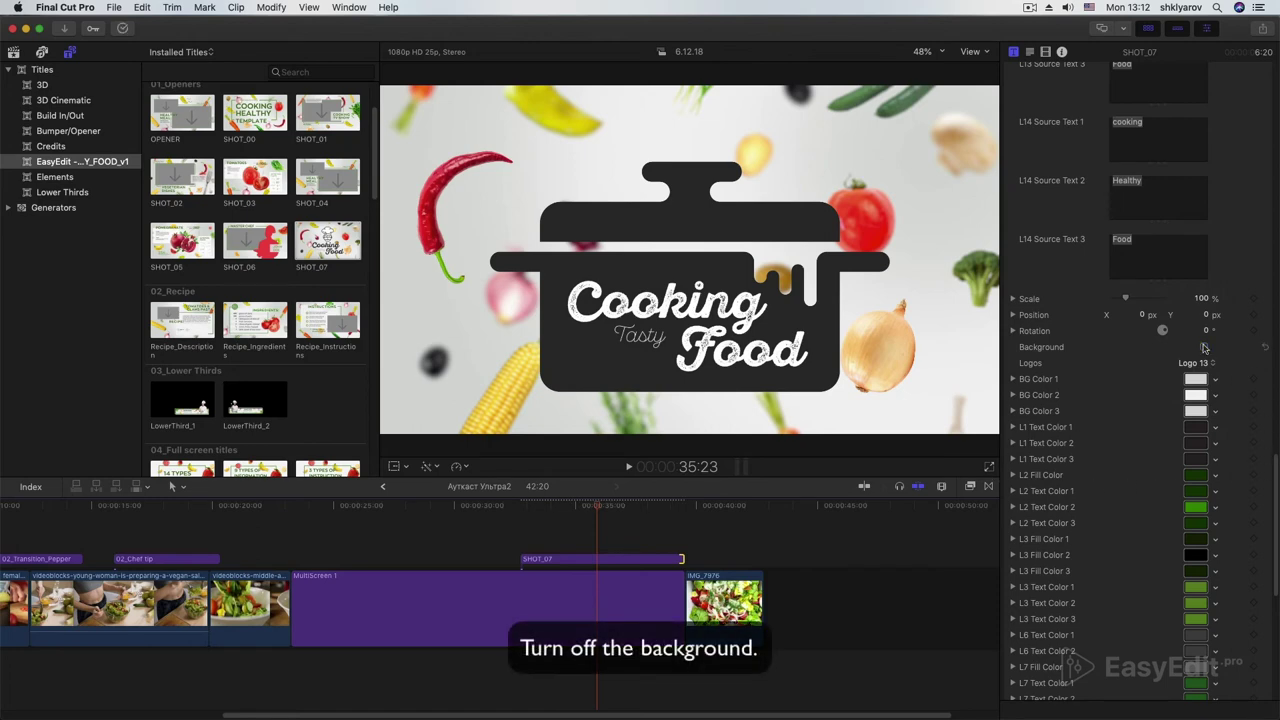
left_click(1204, 347)
Play back the SHOT_07 logo title from just before its start into the IMG_7976 clip.
left_click_drag(597, 507, 505, 510)
key("space")
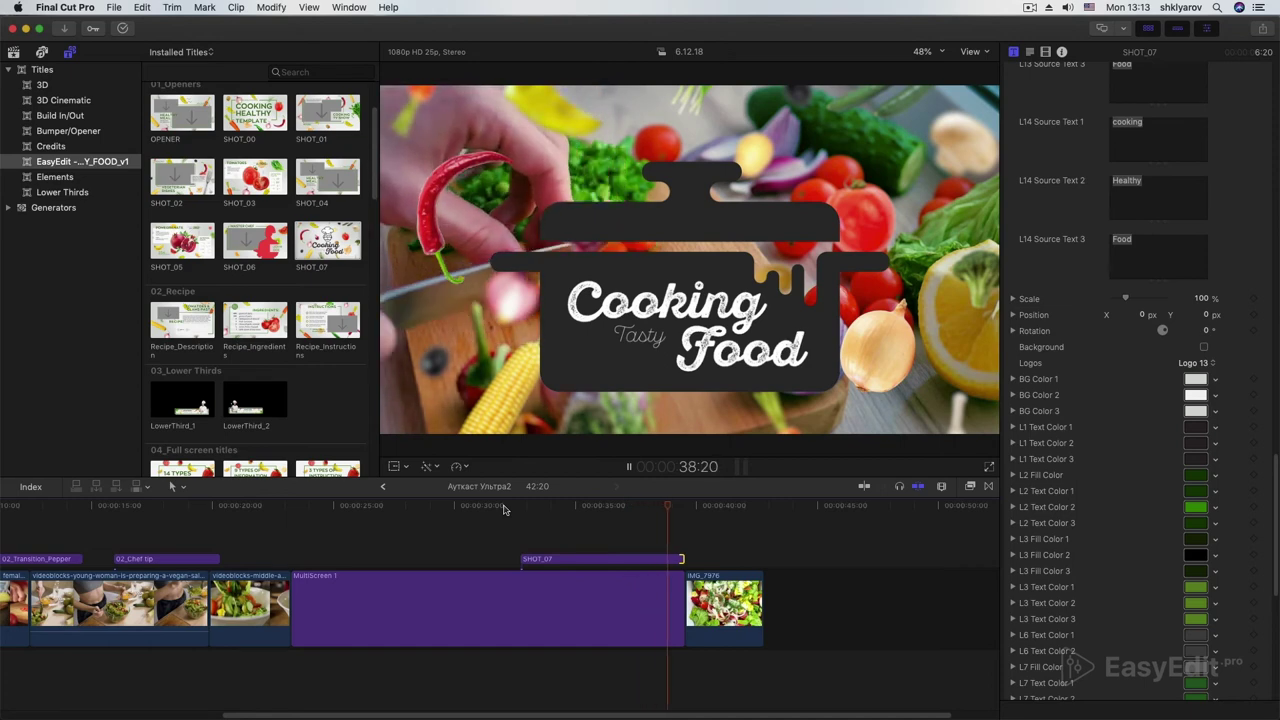
key("space")
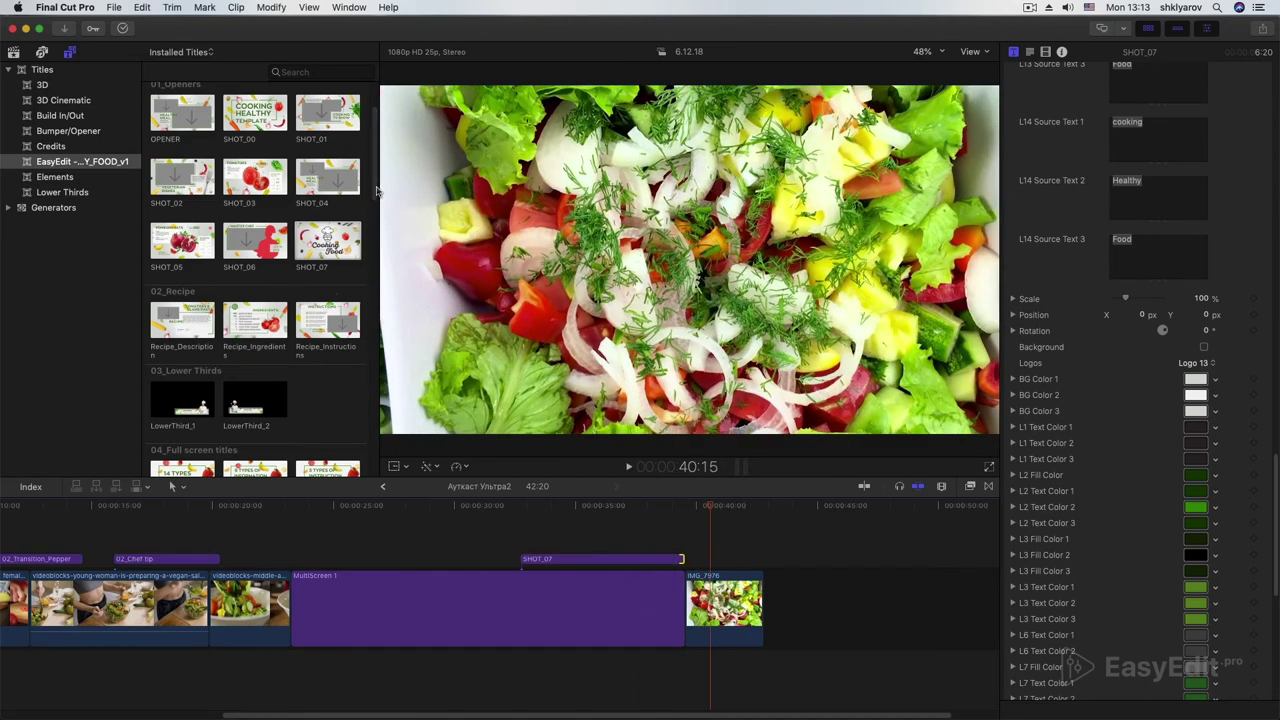
Append the End Credits_full_screen title from the EasyEdit credits to the storyline after the IMG_7976 clip.
left_click_drag(377, 194, 363, 467)
left_click(255, 438)
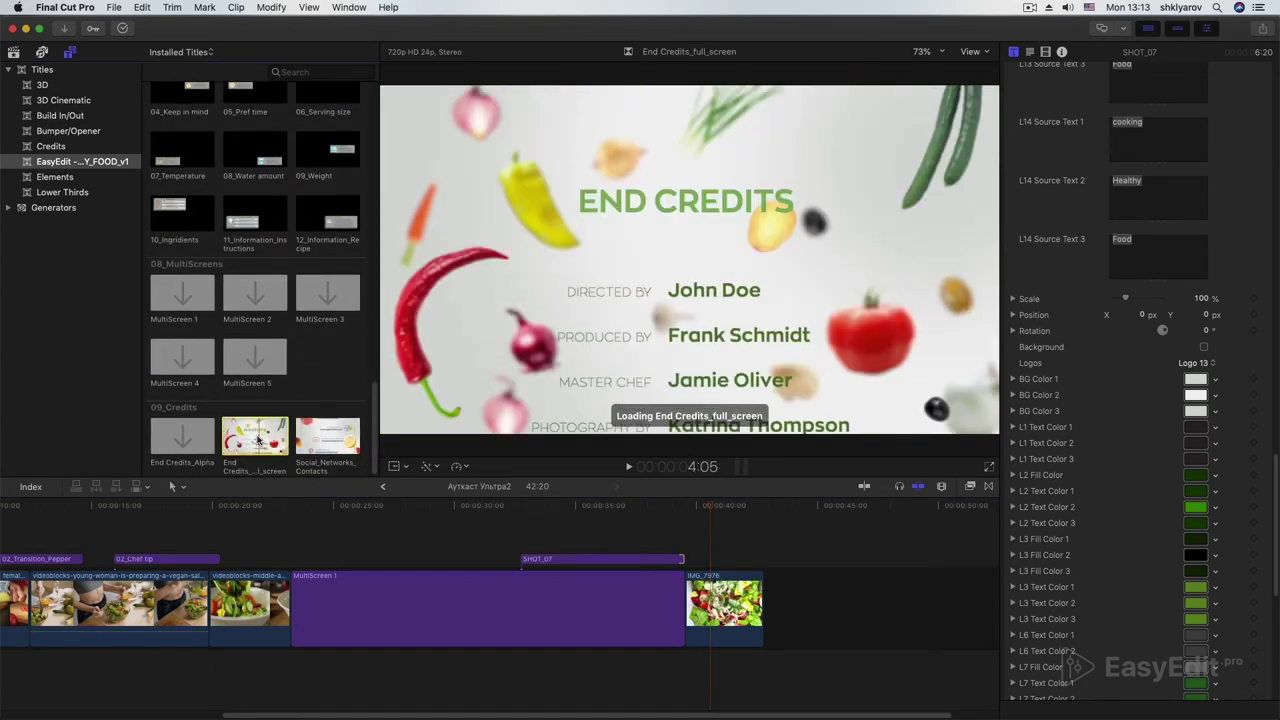
left_click_drag(255, 438, 799, 610)
Set the end credits' Text Color 1 to pinkish red and Text Colors 2 and 3 to orange.
left_click_drag(710, 510, 829, 523)
left_click(1196, 380)
left_click(274, 422)
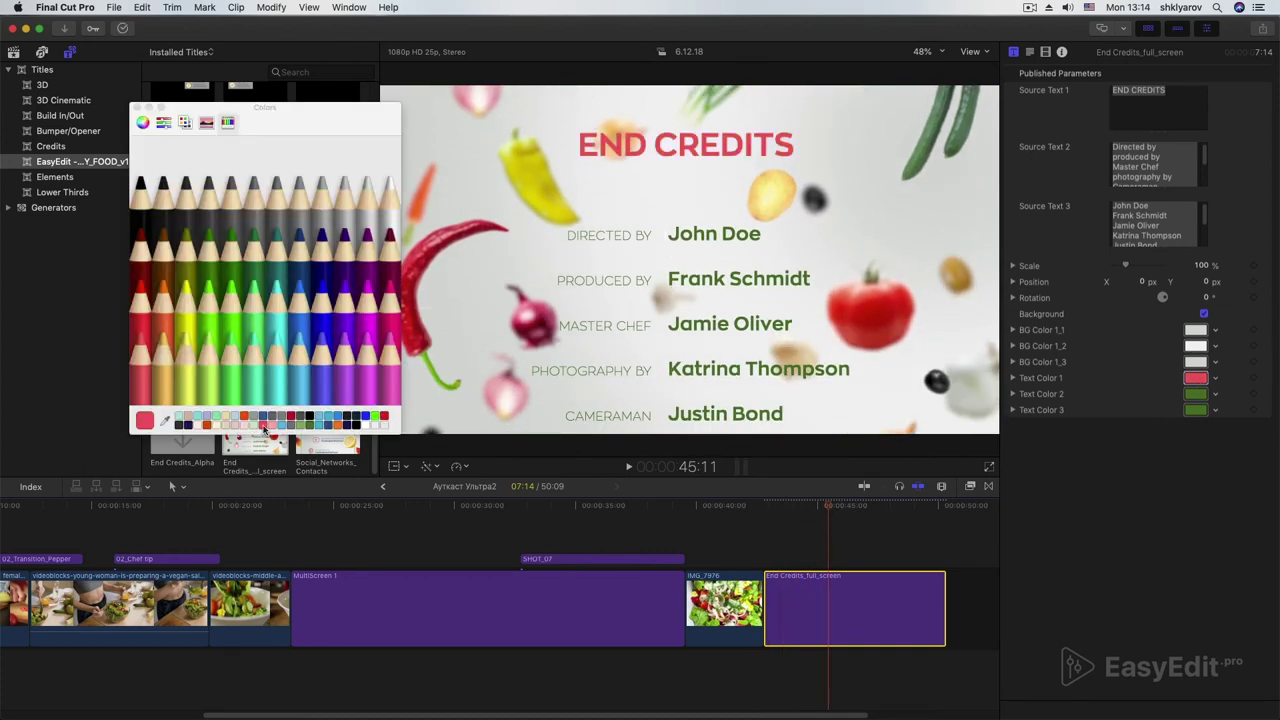
left_click(1192, 410)
left_click(207, 426)
Set the end credits' BG Color 1_1 and BG Color 1_3 to Honeydew and BG Color 1_2 to light yellow.
left_click(1194, 331)
left_click(209, 386)
left_click(1197, 348)
left_click(187, 383)
left_click(1196, 363)
left_click(209, 381)
Close the color picker and play the whole project from the beginning.
left_click_drag(825, 509, 828, 510)
key("Home")
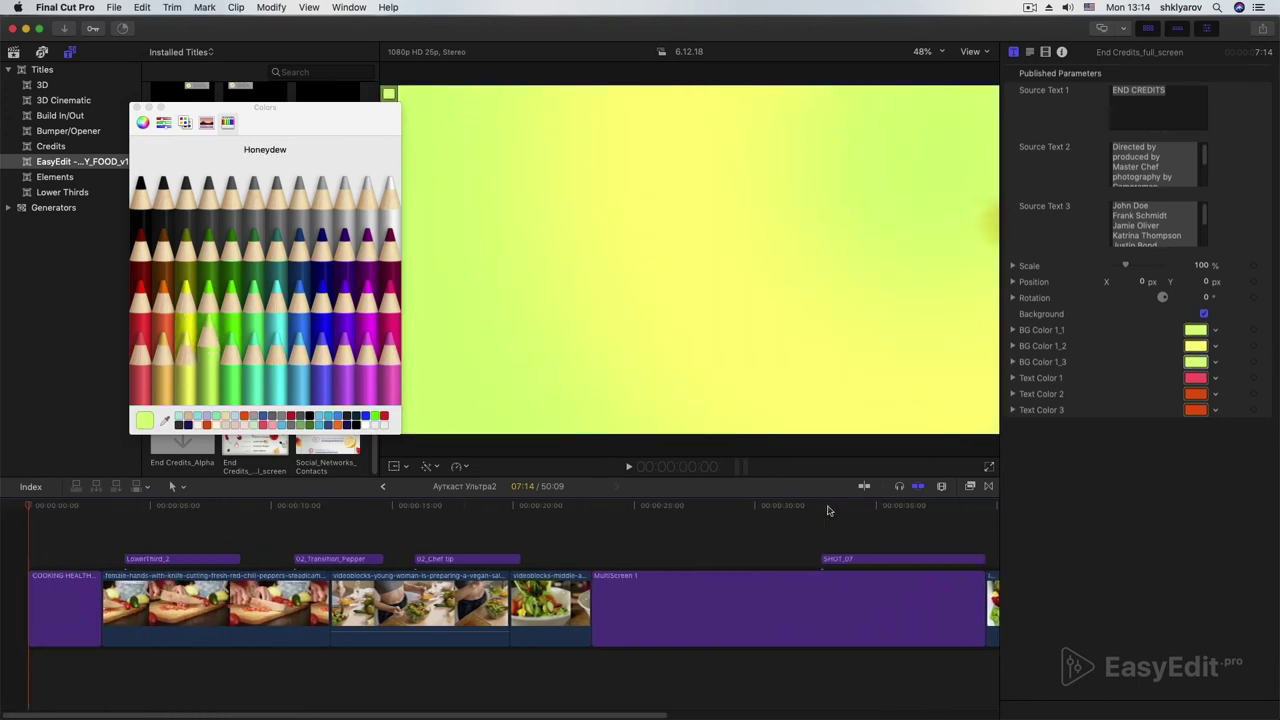
left_click(137, 108)
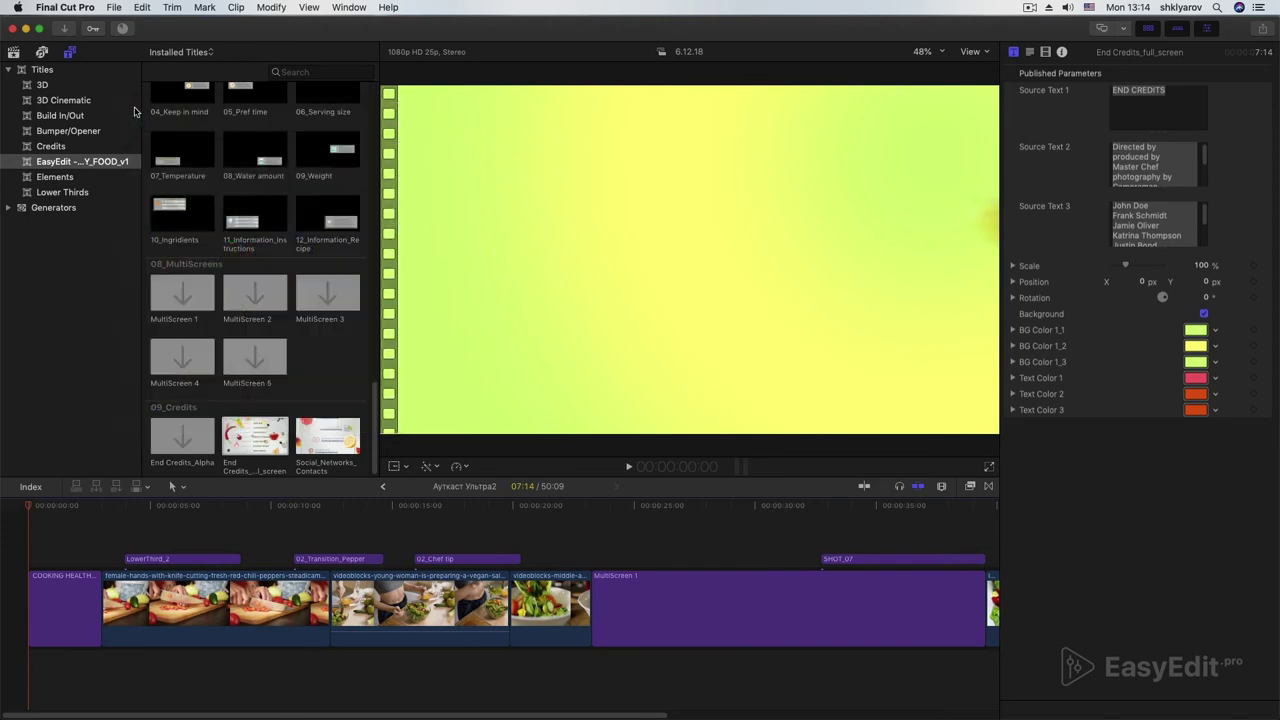
key("space")
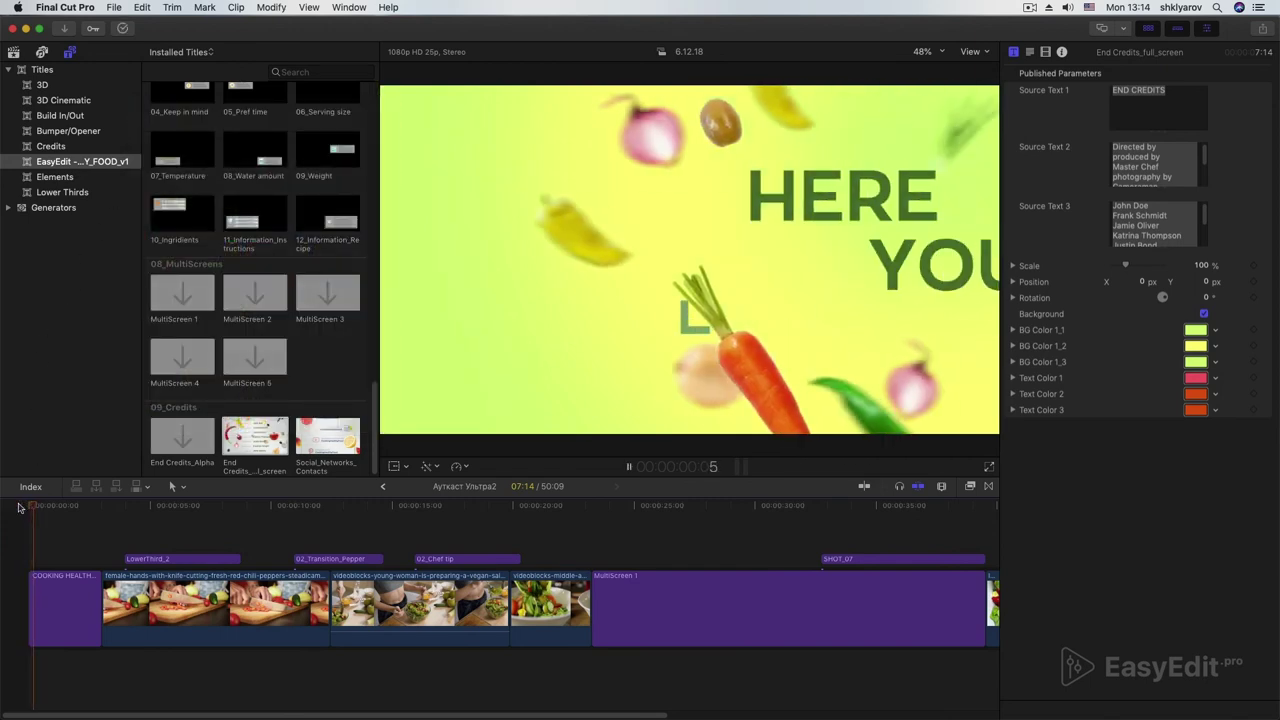